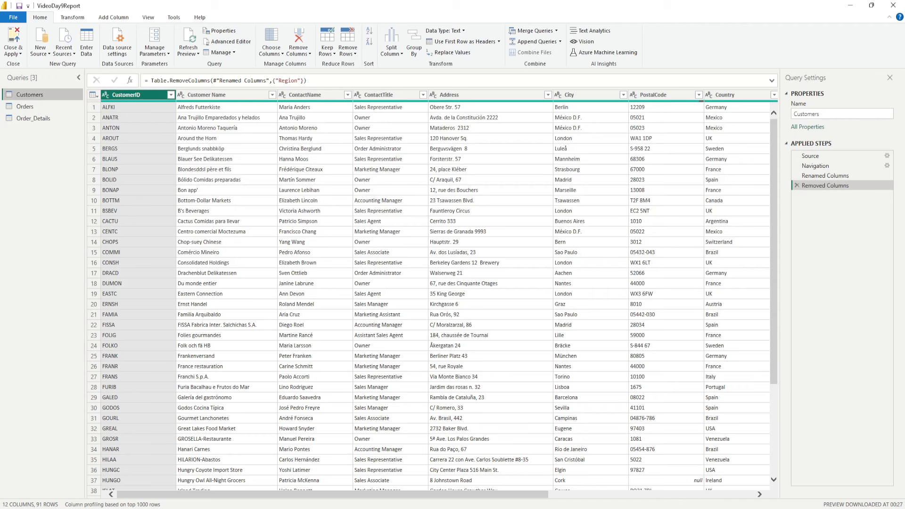
Step: Remove the top 10 rows from the Customers table
left_click(355, 53)
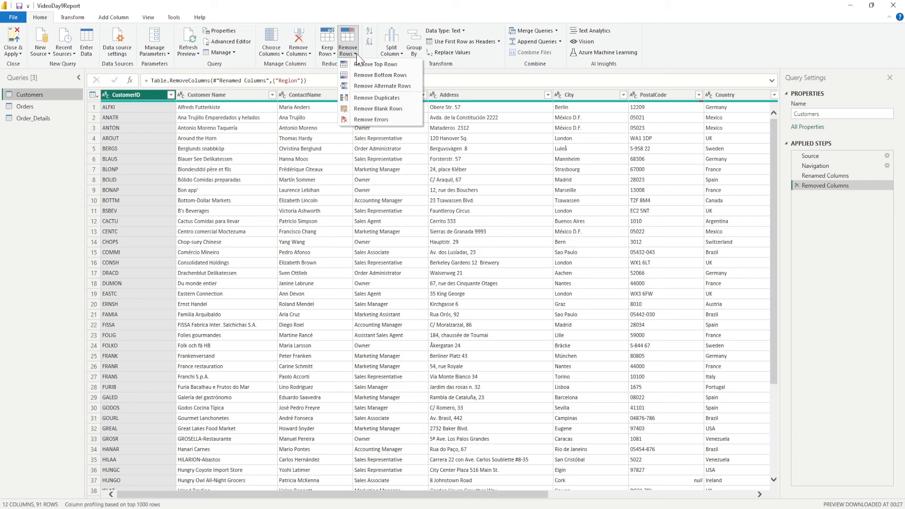
left_click(379, 64)
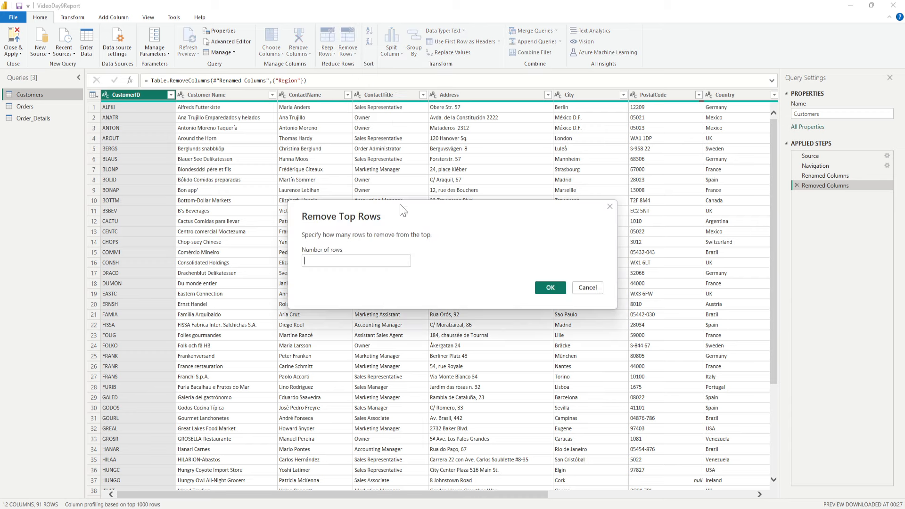
type("10")
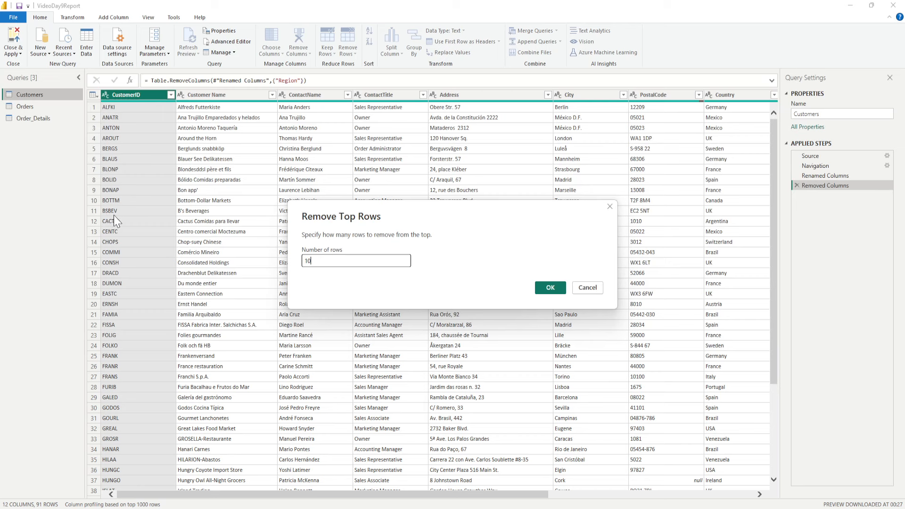
left_click(555, 287)
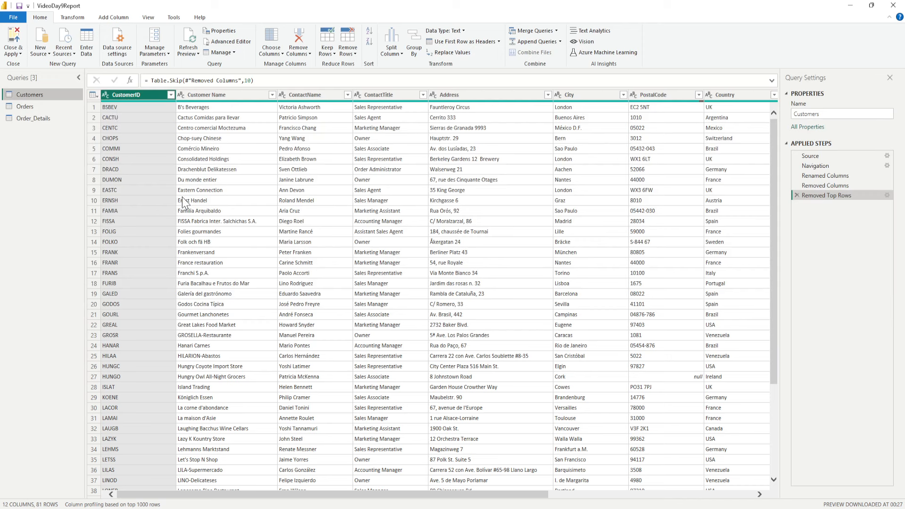
Step: Compare the Removed Top Rows step and its settings with the preceding applied step, and delete it
left_click(824, 185)
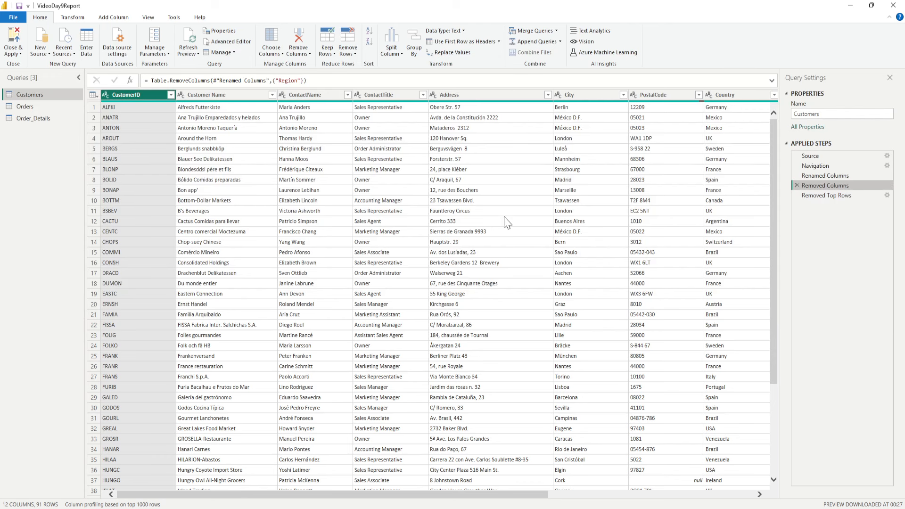
left_click(840, 195)
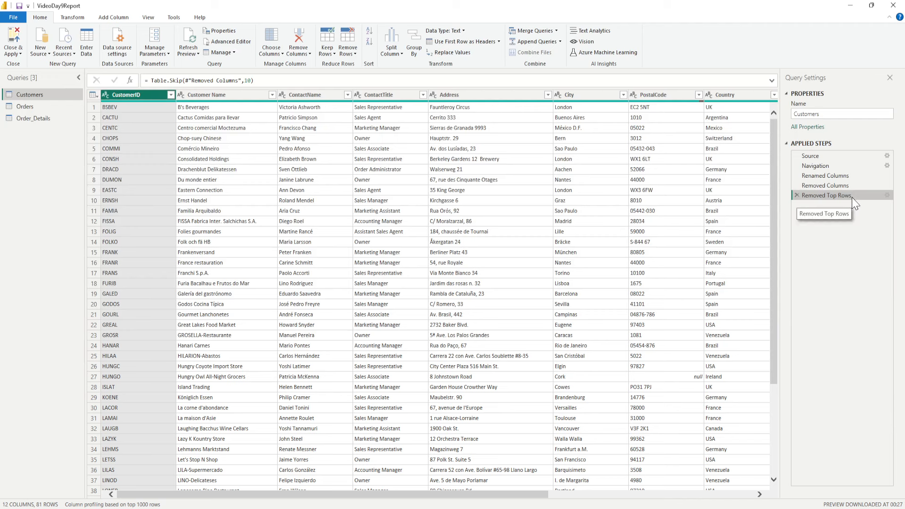
left_click(887, 195)
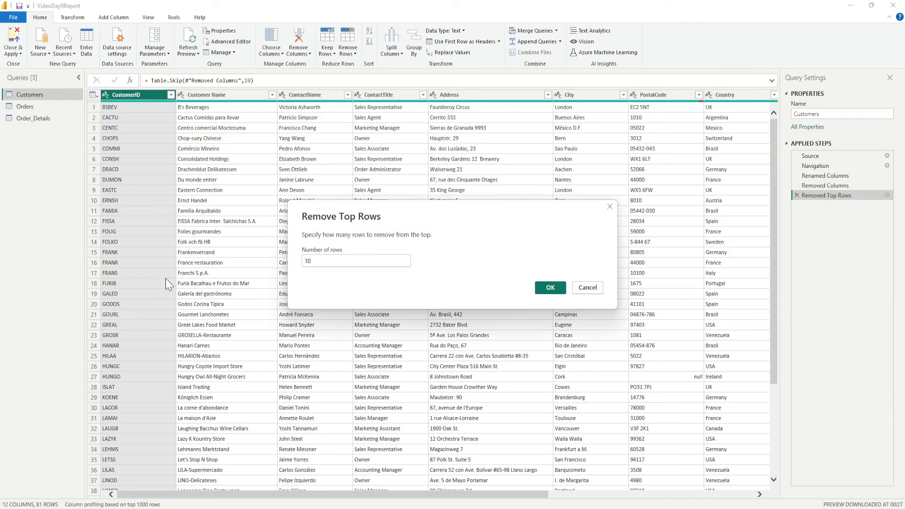
left_click(595, 289)
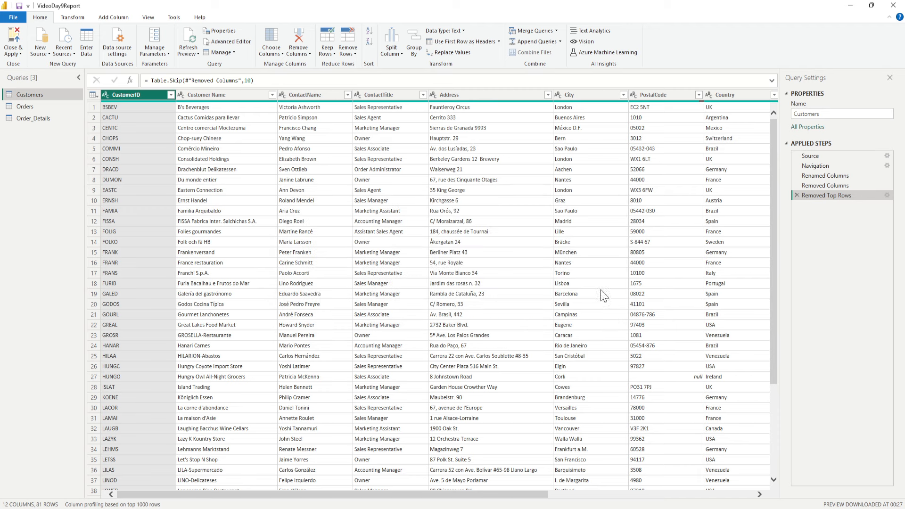
left_click(797, 195)
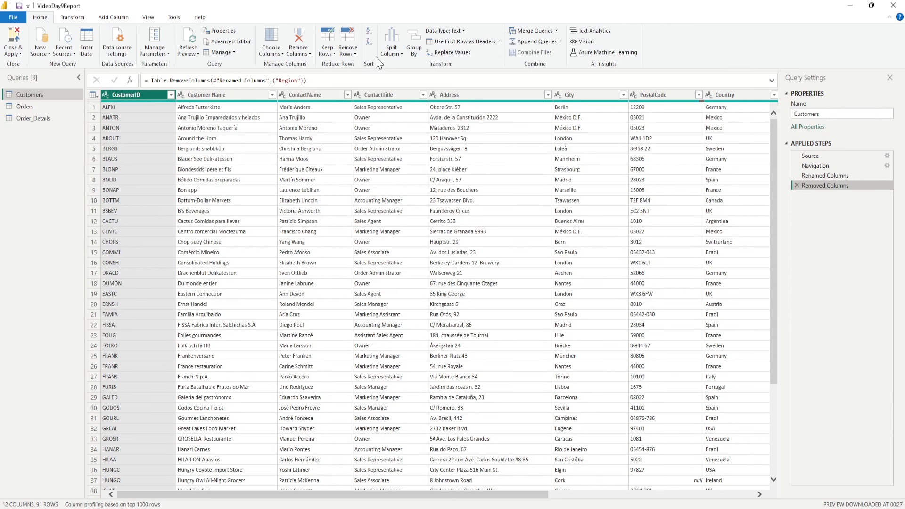
Step: Remove the bottom 20 rows from the Customers table and delete the resulting applied step
left_click(348, 51)
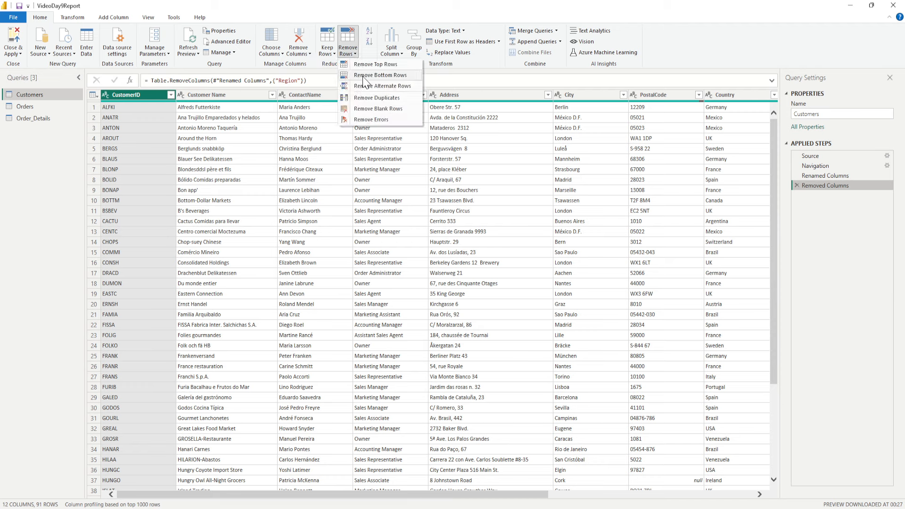
left_click(363, 76)
left_click(328, 260)
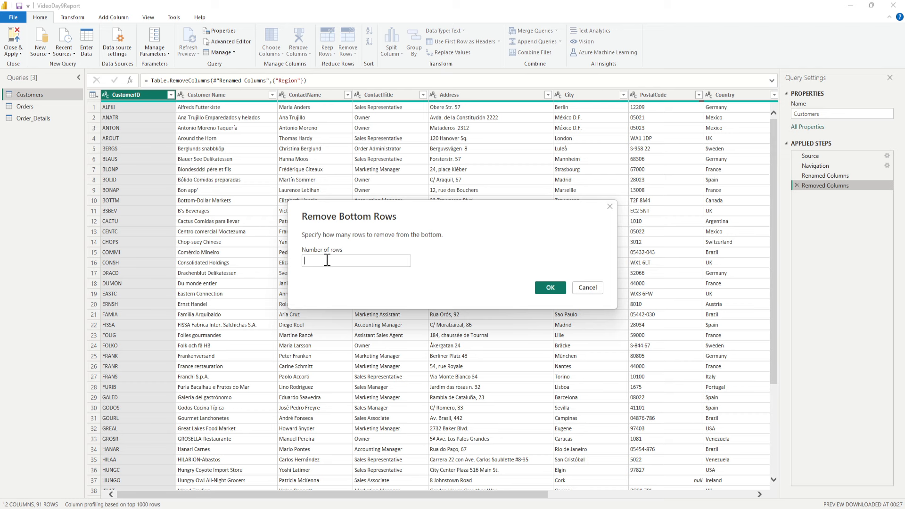
mouse_move(29, 506)
left_click(323, 262)
type("20")
left_click(551, 289)
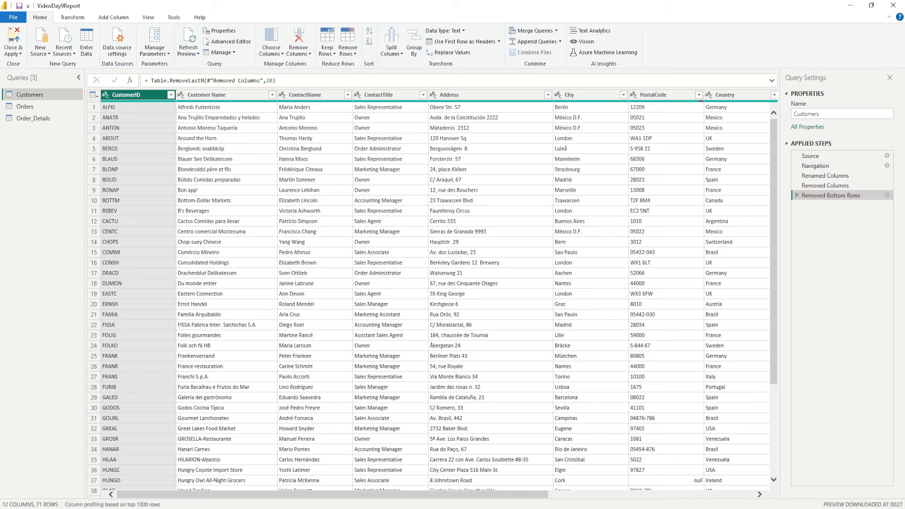
left_click(797, 195)
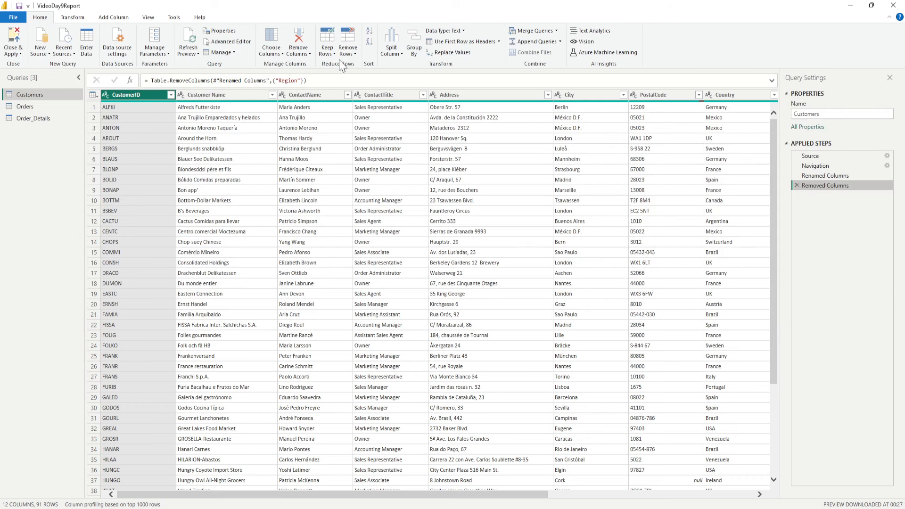
Step: Remove alternate rows from the Customers table, starting at row 1, removing 5 rows and keeping 6
left_click(354, 54)
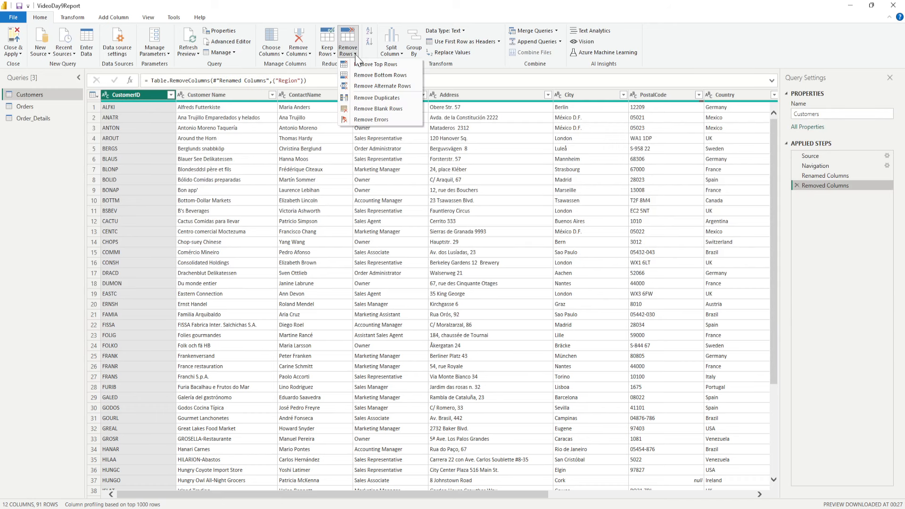
left_click(366, 87)
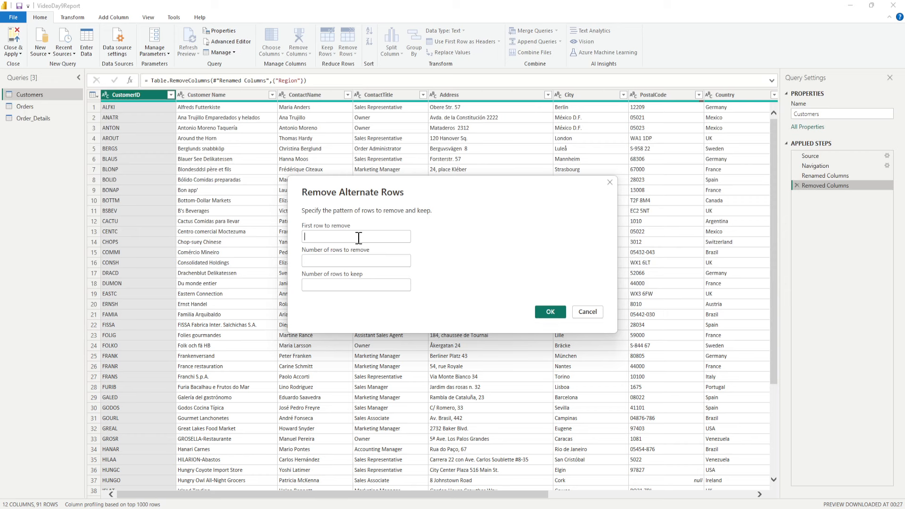
type("1")
left_click(336, 261)
type("5")
left_click(315, 284)
type("6")
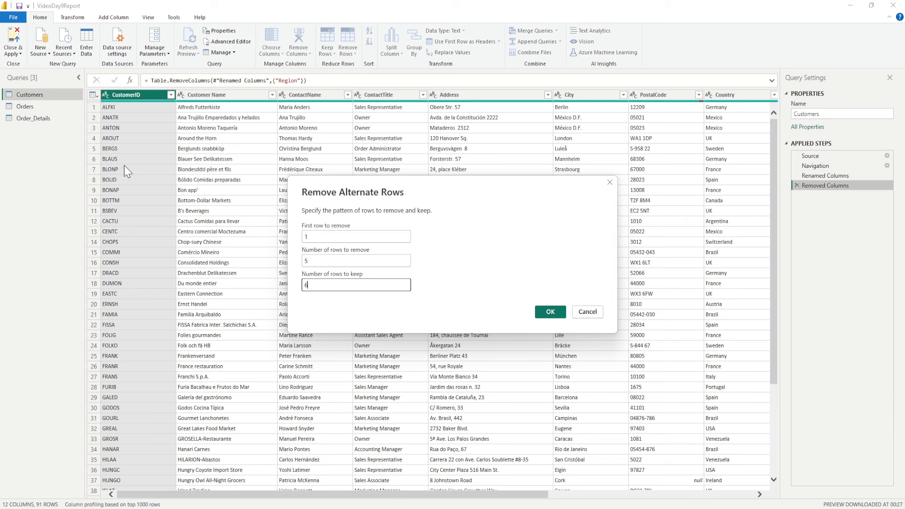
left_click(548, 312)
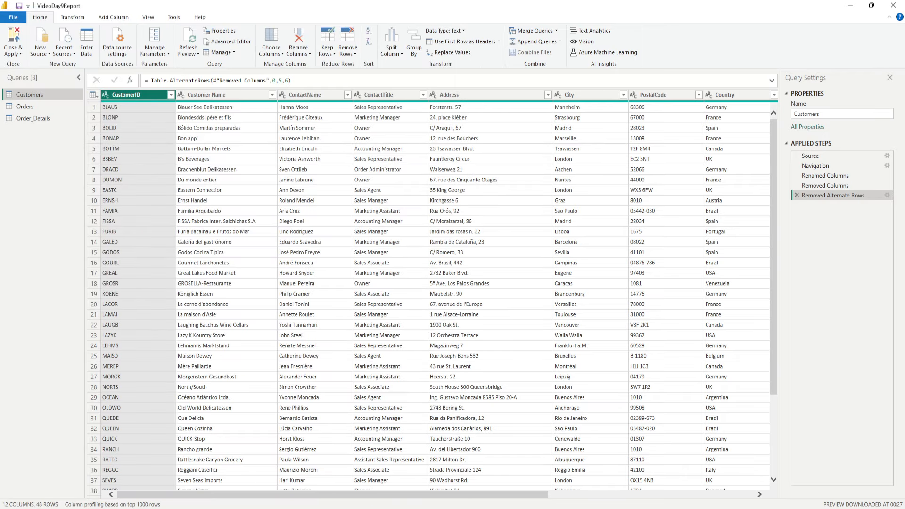
Step: Edit the Removed Alternate Rows step to remove 1 row and keep 1 row
double_click(837, 196)
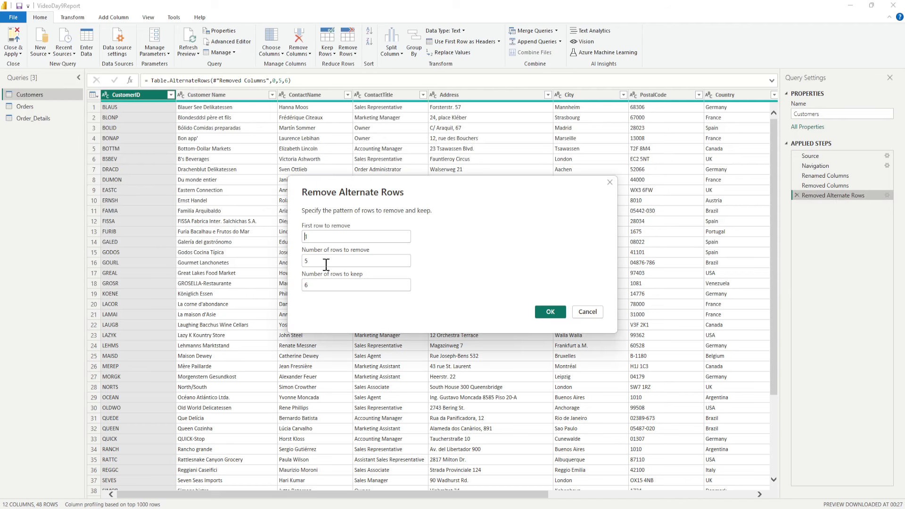
left_click_drag(323, 263, 307, 263)
type("1")
left_click_drag(318, 286, 304, 286)
type("1")
left_click(550, 312)
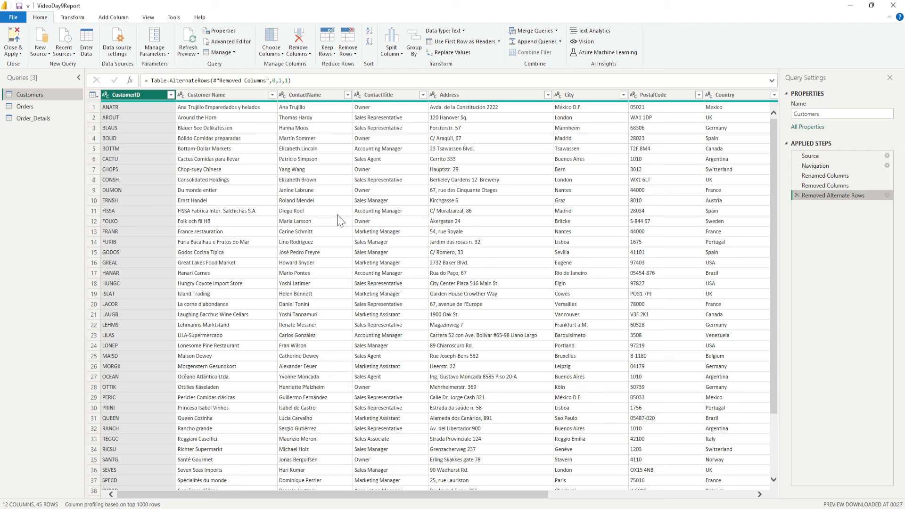
Step: Set the offset argument in the Table.AlternateRows formula to 1
left_click(277, 81)
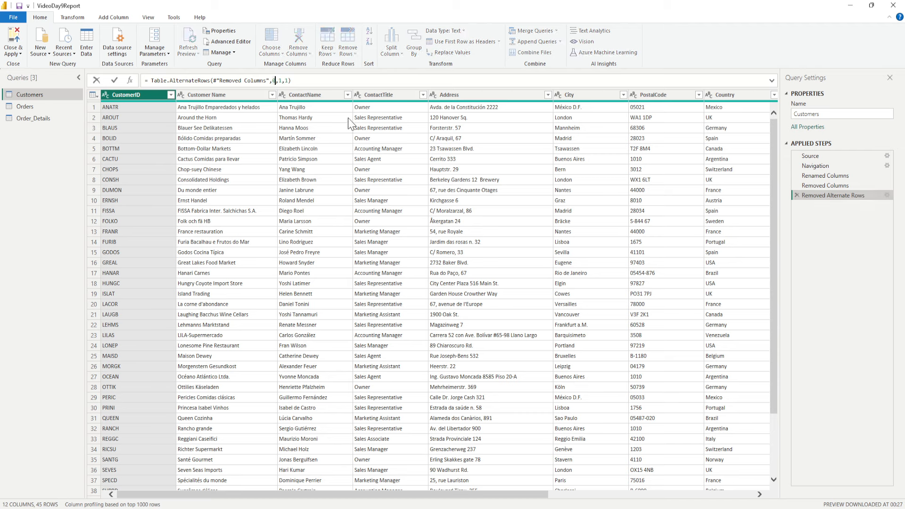
key("BackSpace")
type("1")
key("Return")
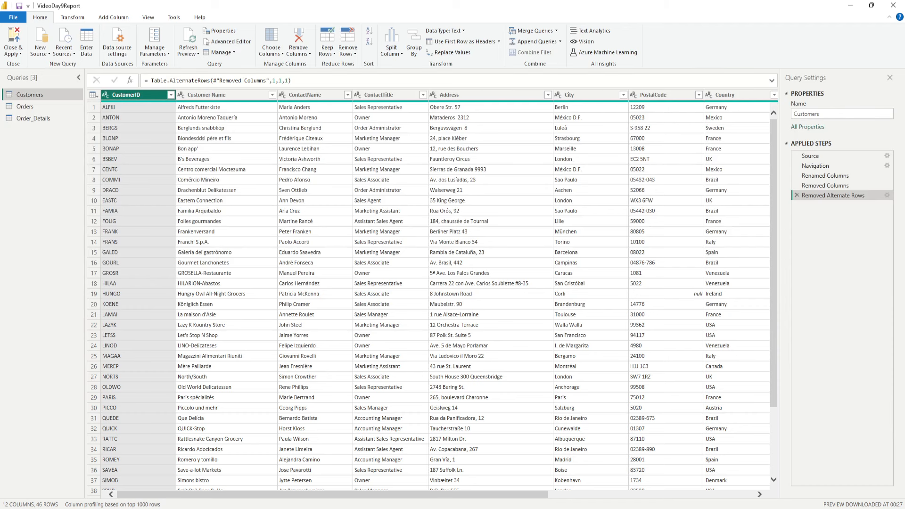
Step: Compare the Customers table before and after the alternate-row removal, and delete the Removed Alternate Rows step
left_click(825, 185)
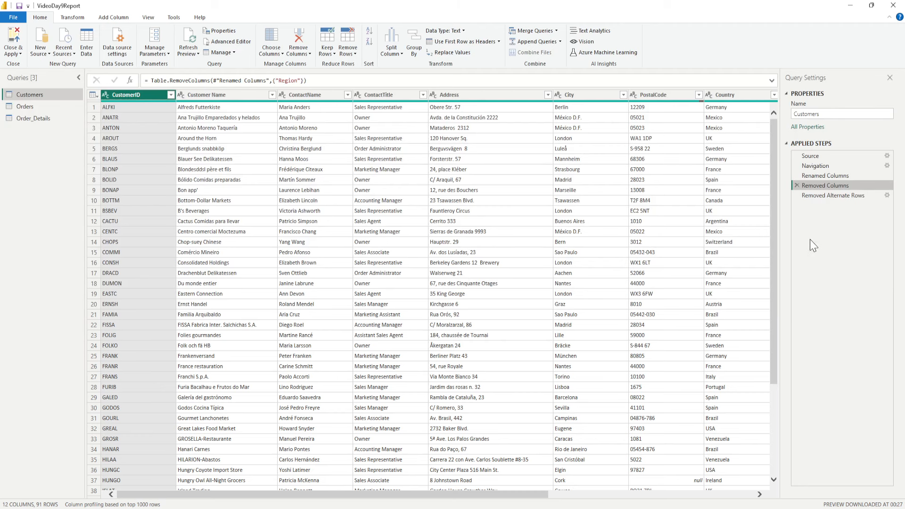
left_click(816, 196)
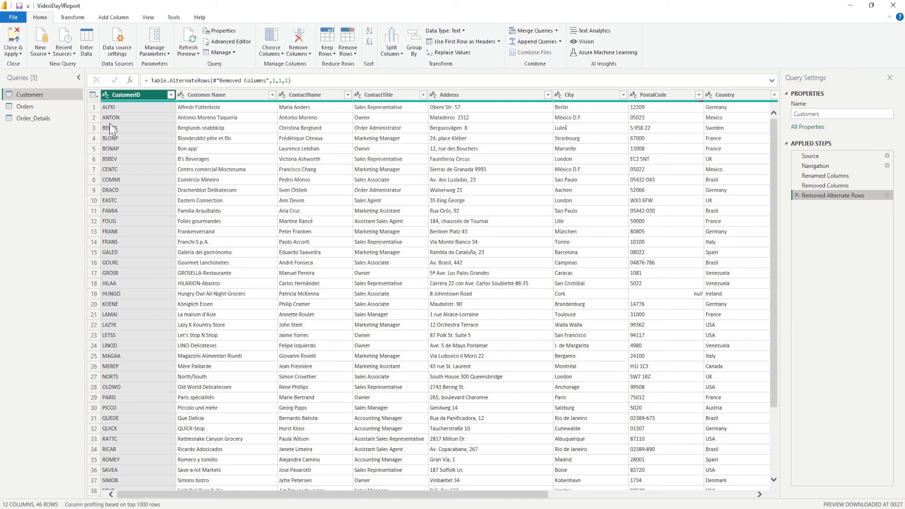
left_click(798, 195)
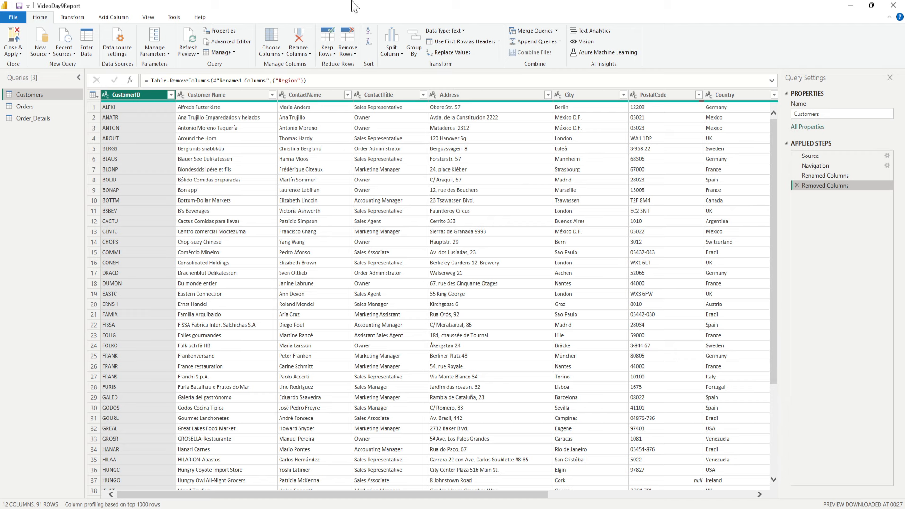
Step: Inspect the Remove Rows options and the filter values of the Fax and Phone columns in the Customers table
left_click(355, 54)
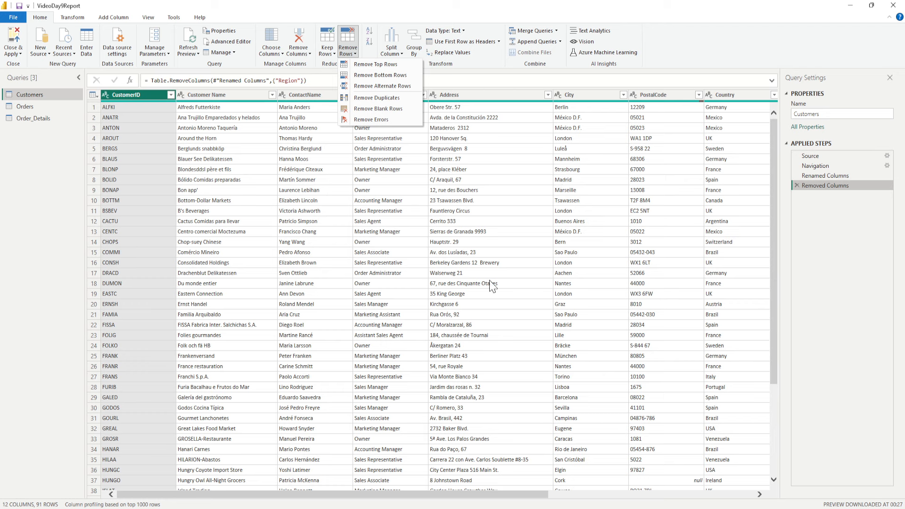
left_click(406, 496)
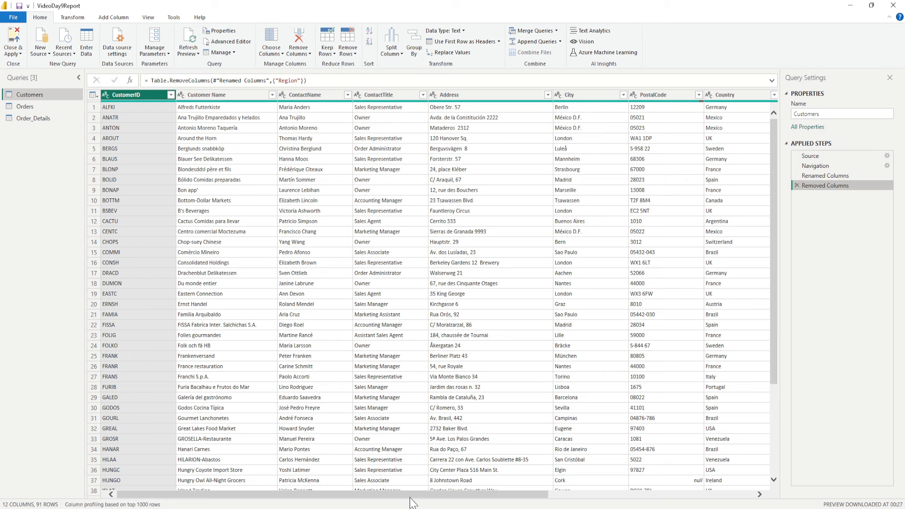
left_click_drag(429, 495, 685, 502)
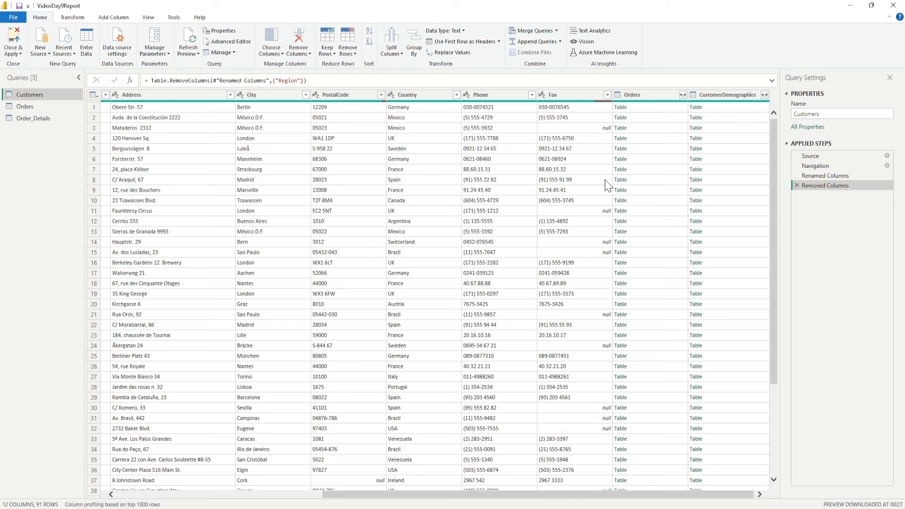
left_click(608, 95)
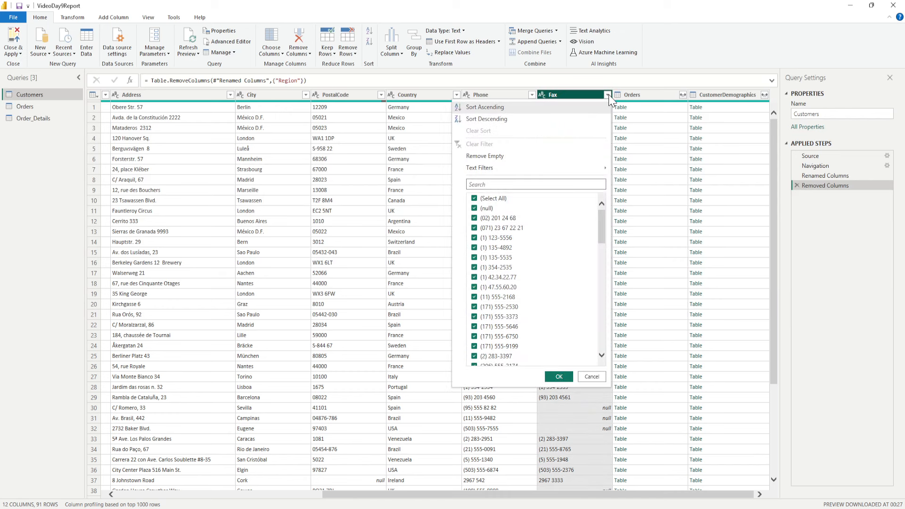
left_click(663, 160)
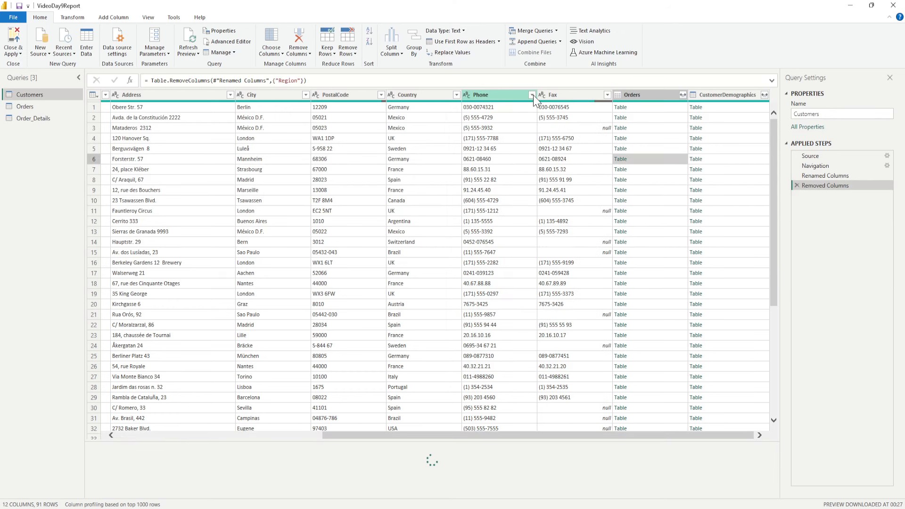
left_click(532, 95)
key("Escape")
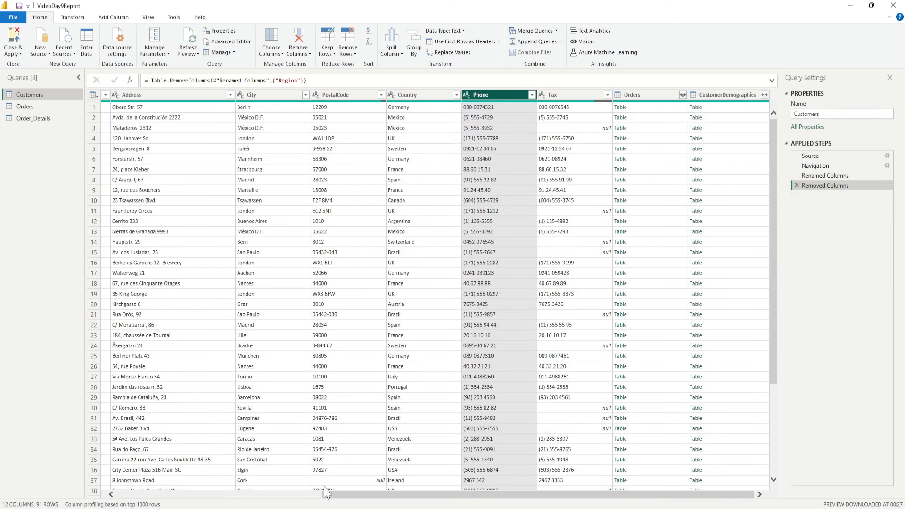
Step: Turn on column profile and column distribution for the Orders query and display the EmployeeID column's statistics
left_click(24, 108)
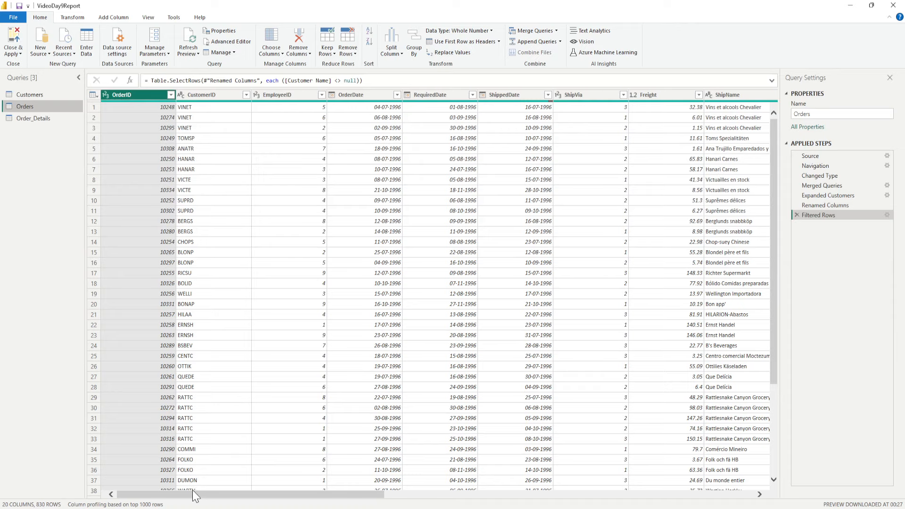
left_click_drag(192, 493, 3, 409)
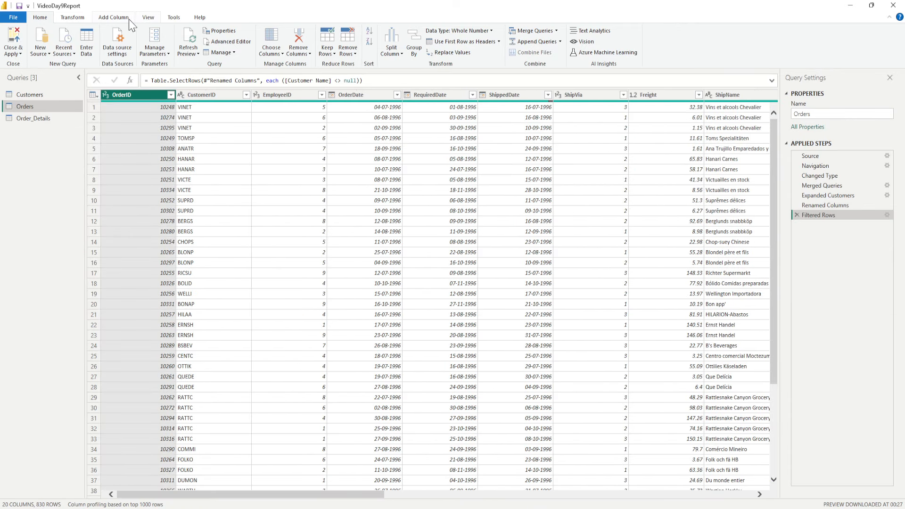
left_click(145, 19)
left_click(138, 42)
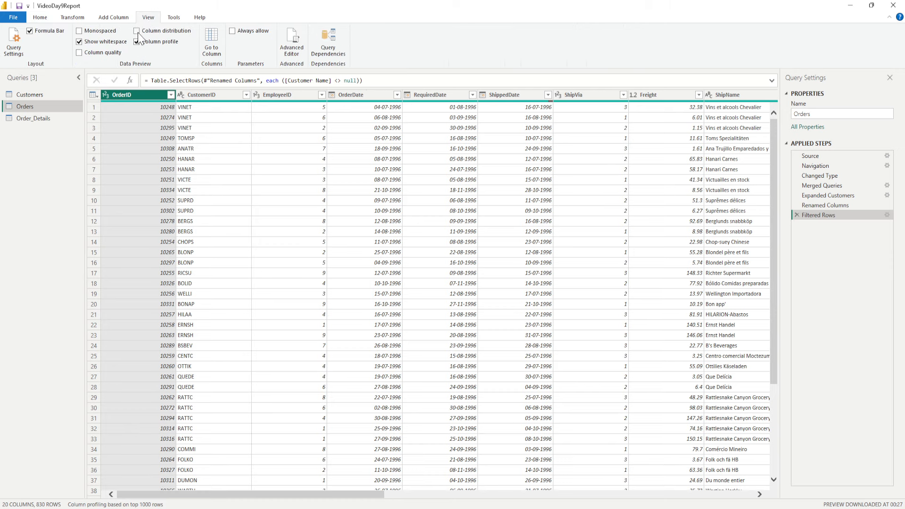
left_click(136, 31)
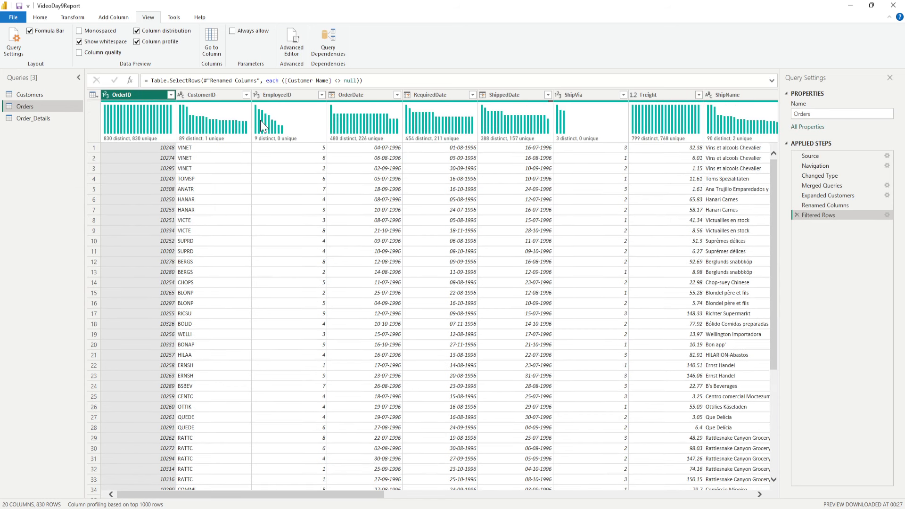
left_click(280, 121)
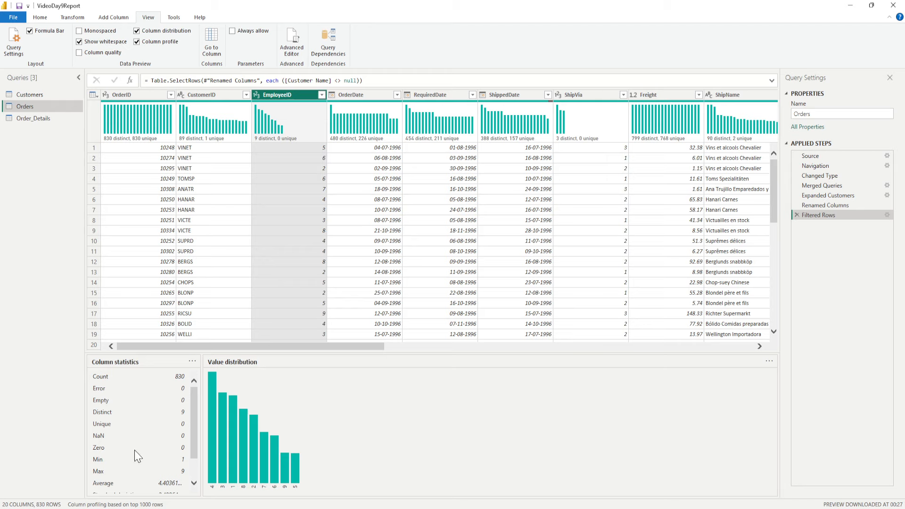
Step: Examine the column statistics and value distribution of the EmployeeID, OrderDate and ShippedDate columns in the Orders query
scroll(138, 455, "down", 1)
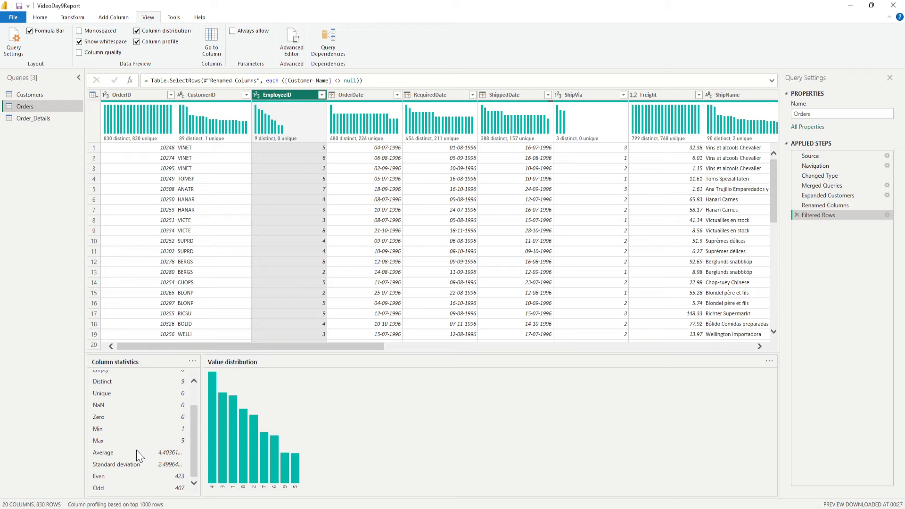
scroll(140, 457, "up", 1)
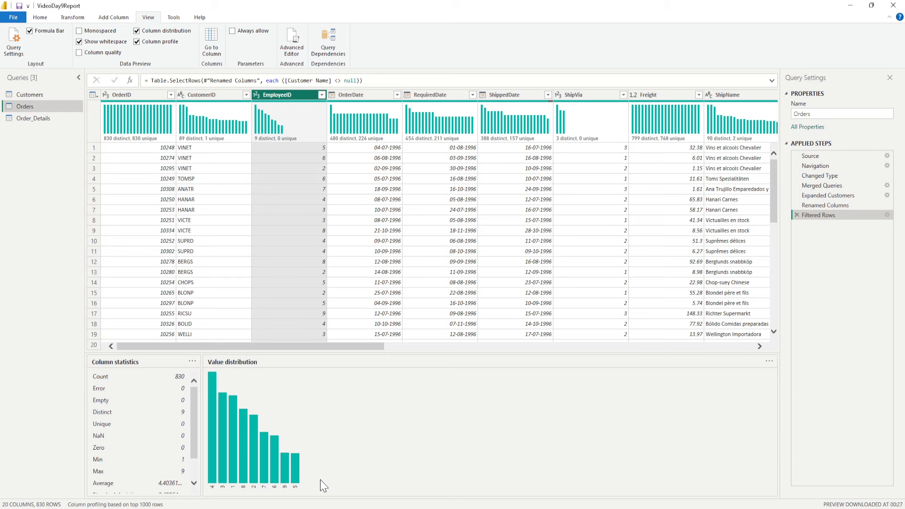
left_click(355, 111)
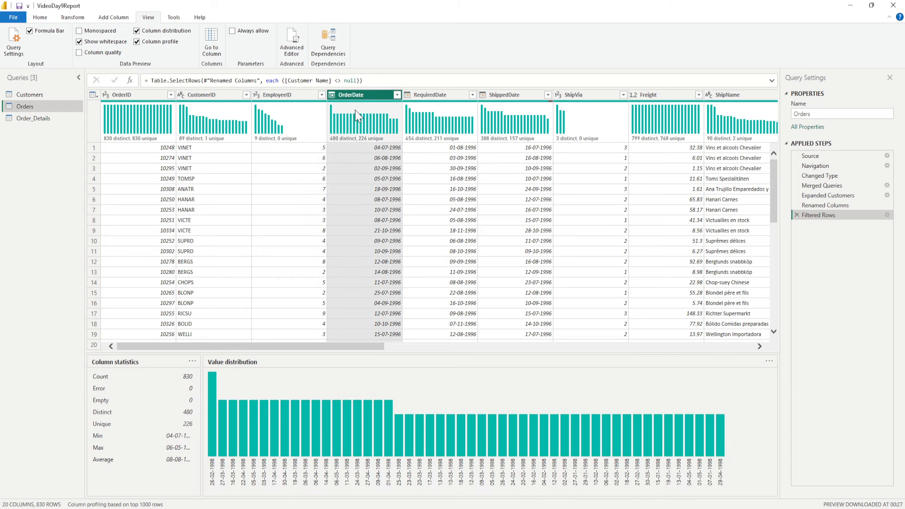
mouse_move(355, 110)
key("Right")
key("Right")
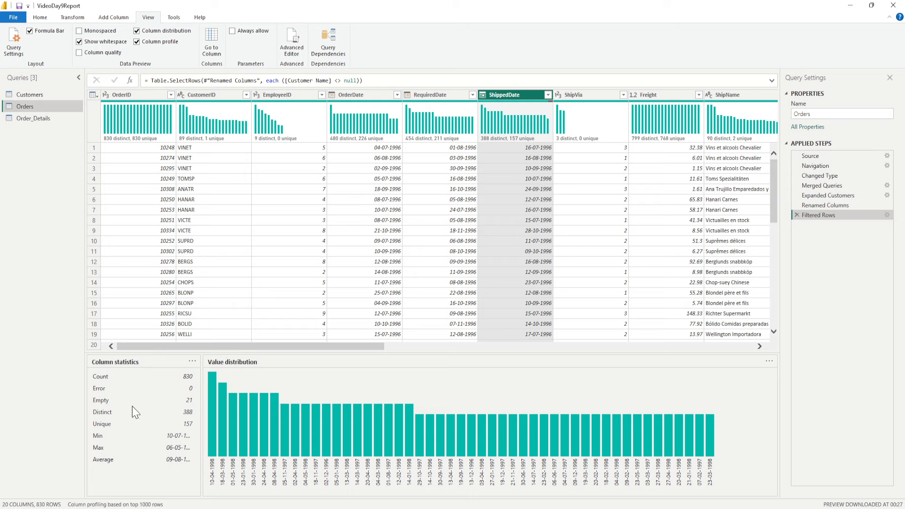
Step: Filter the null values out of the ShippedDate column, and delete the Filtered Rows step from the Orders query
left_click(549, 95)
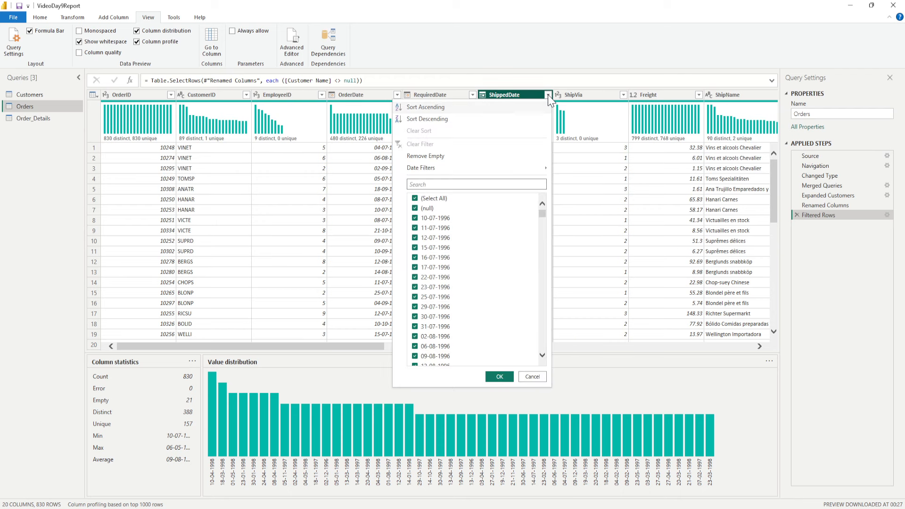
left_click(416, 209)
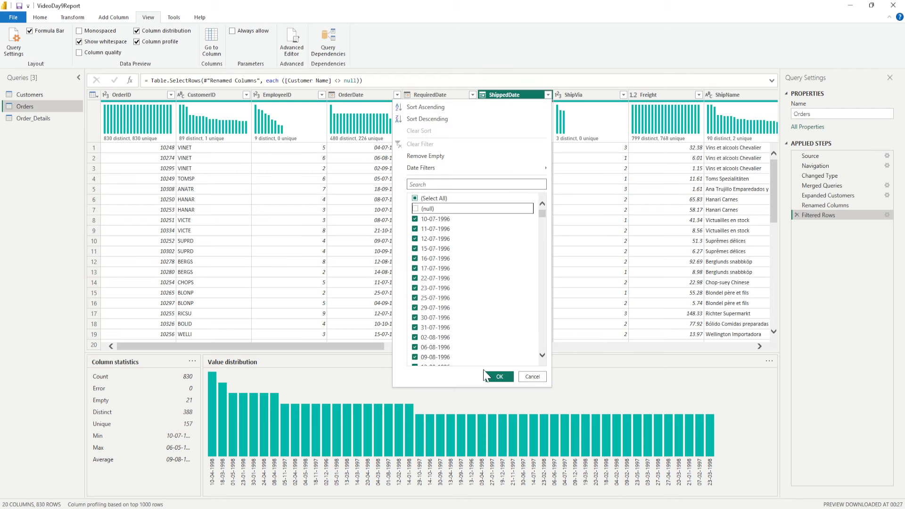
left_click(496, 376)
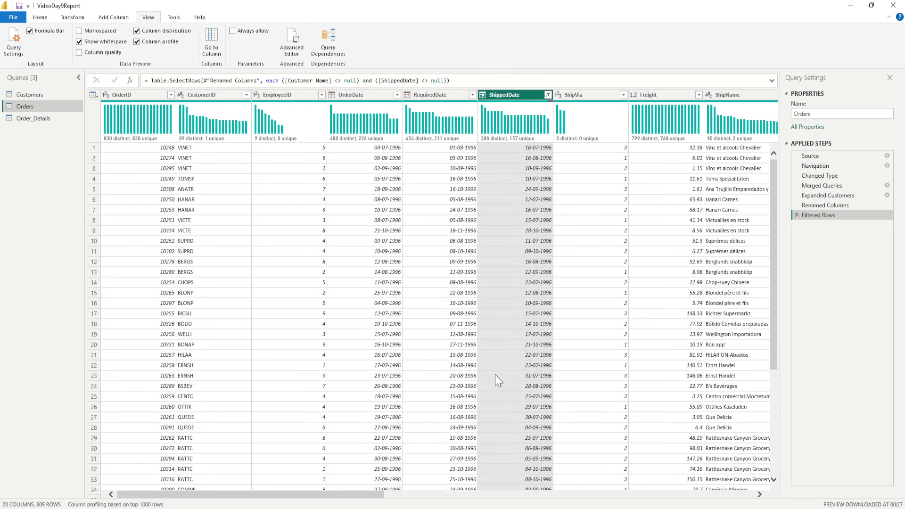
left_click(797, 215)
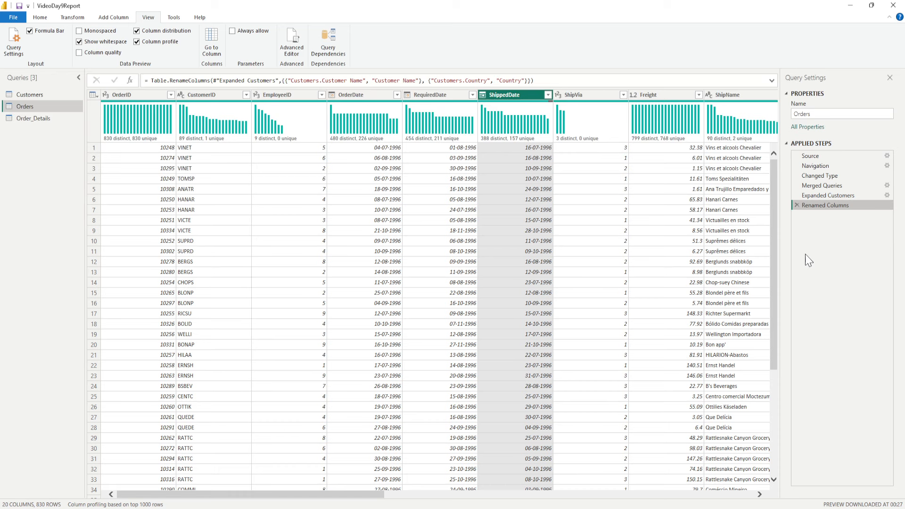
Step: Remove blank rows from the Orders query
left_click(74, 17)
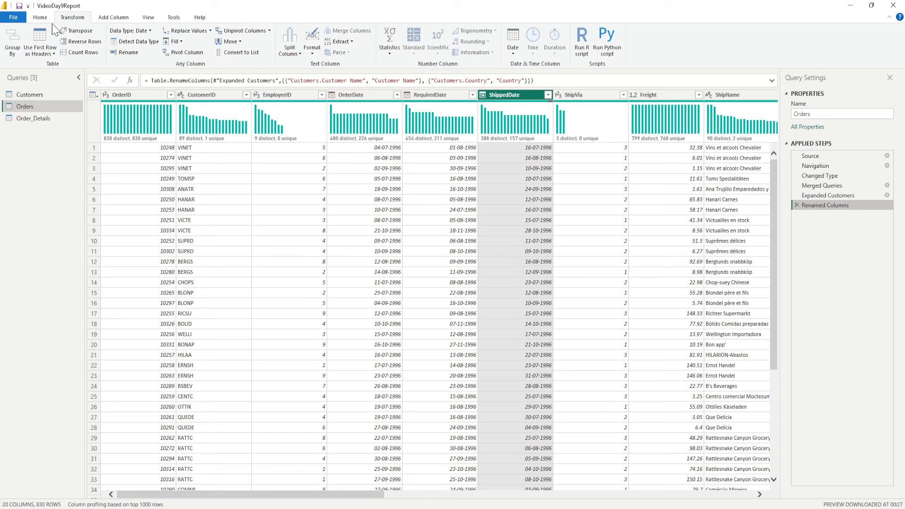
left_click(40, 17)
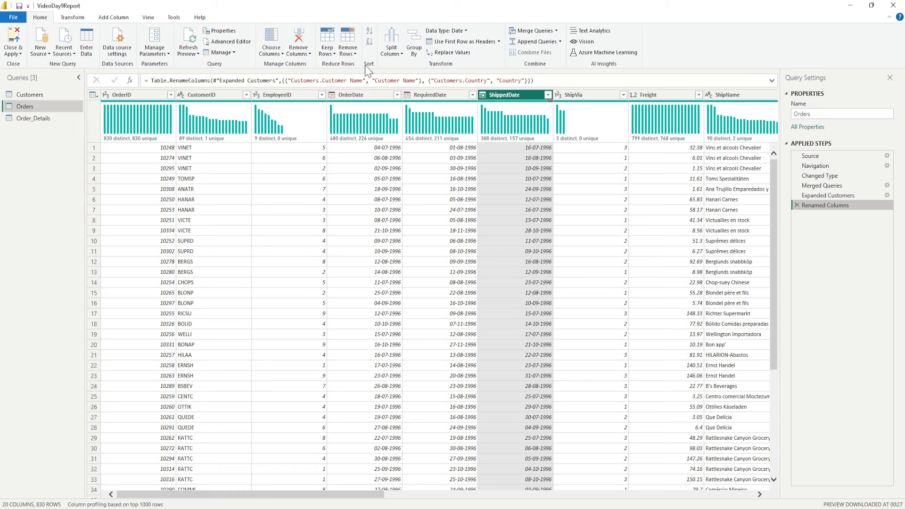
left_click(356, 56)
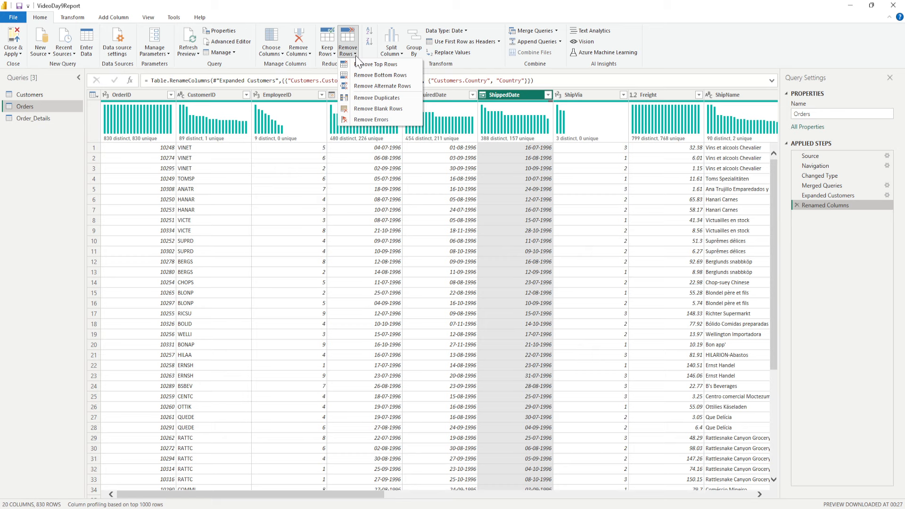
left_click(367, 109)
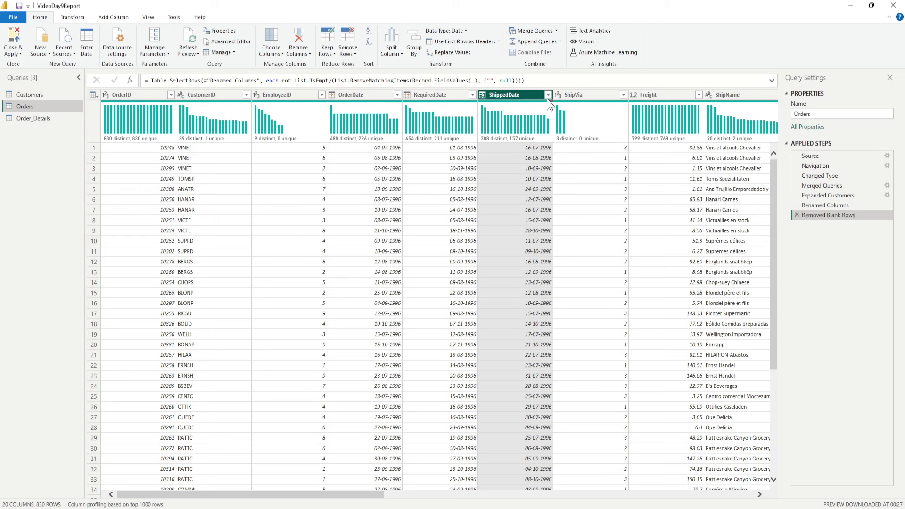
Step: Compare ShippedDate at the Renamed Columns and Removed Blank Rows steps, and delete the Removed Blank Rows step
mouse_move(689, 117)
left_click(808, 205)
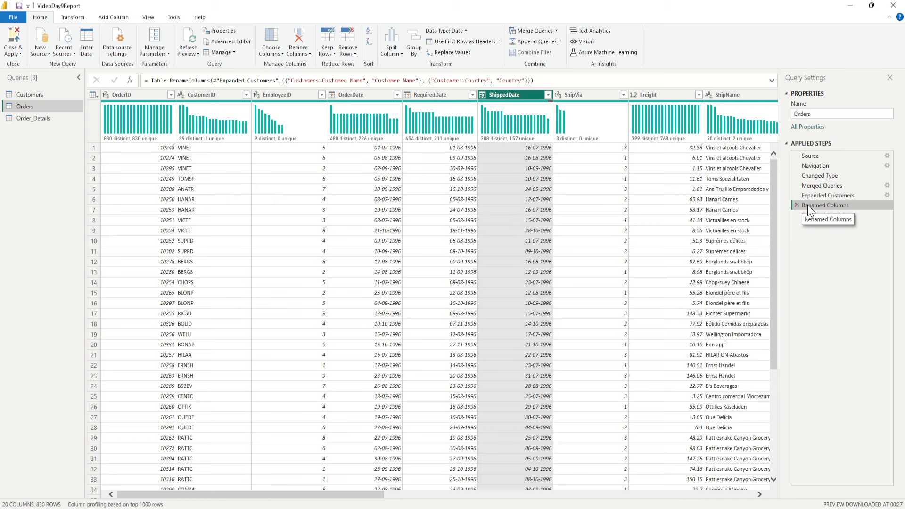
left_click_drag(299, 493, 344, 503)
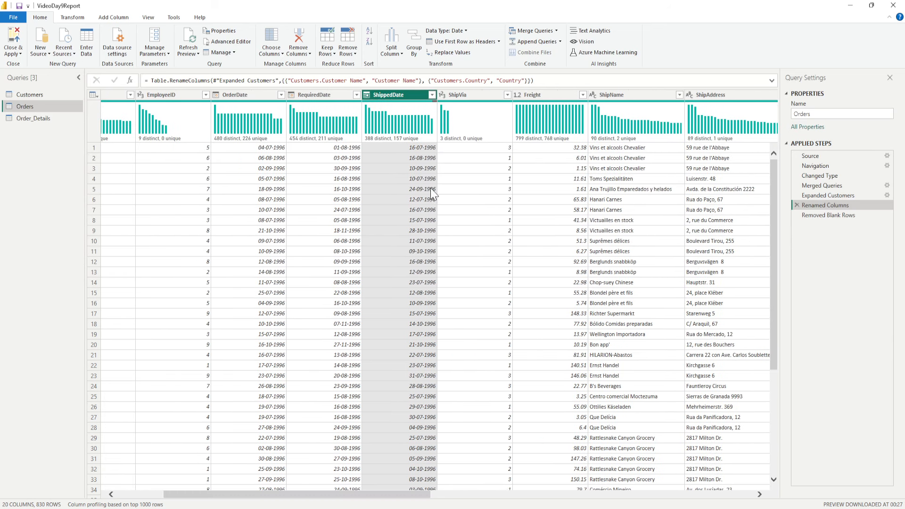
left_click(432, 95)
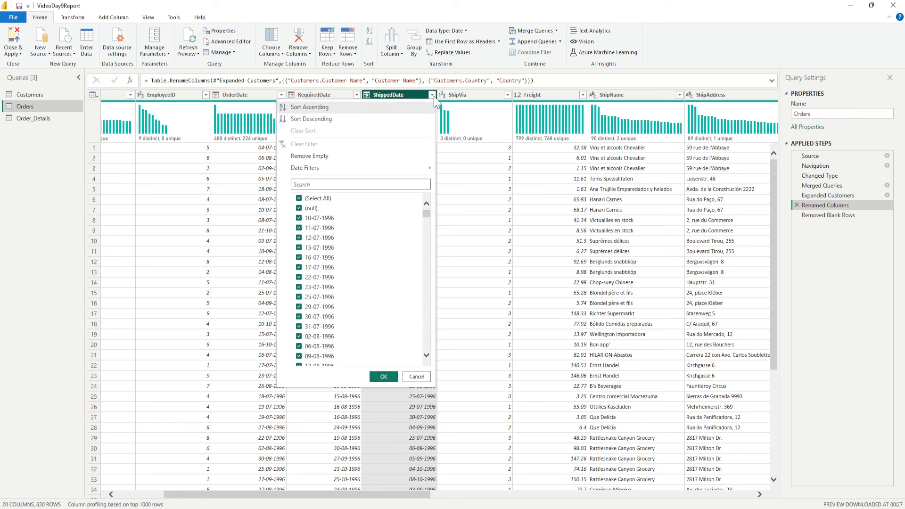
left_click(435, 97)
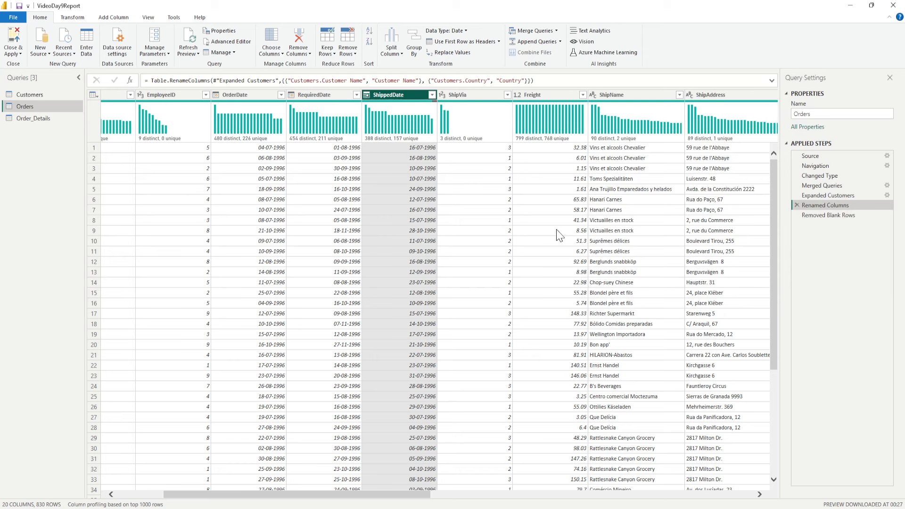
left_click(822, 216)
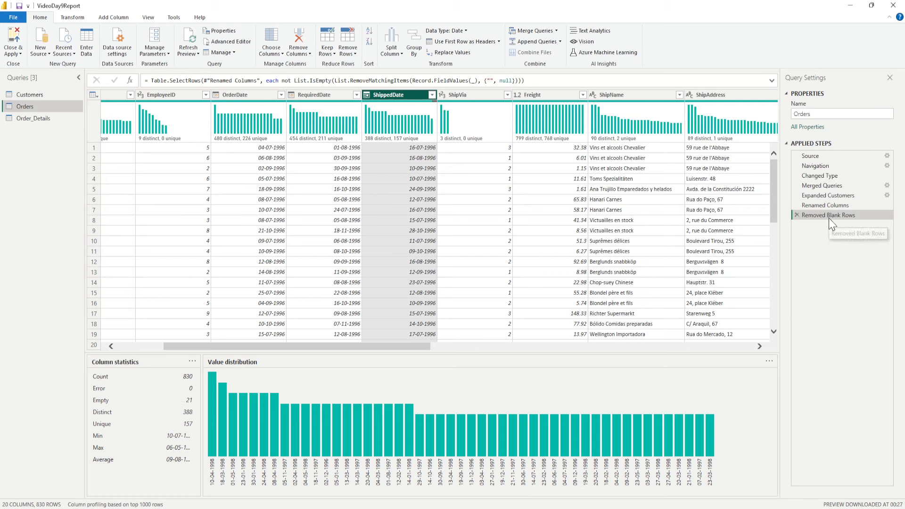
left_click(797, 215)
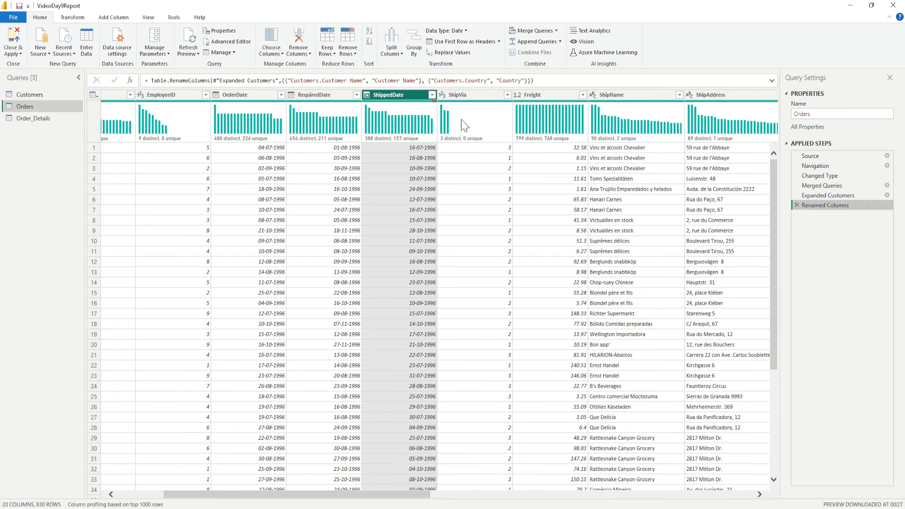
Step: Exclude null values from the ShippedDate column of the Orders query with the column filter
left_click(432, 94)
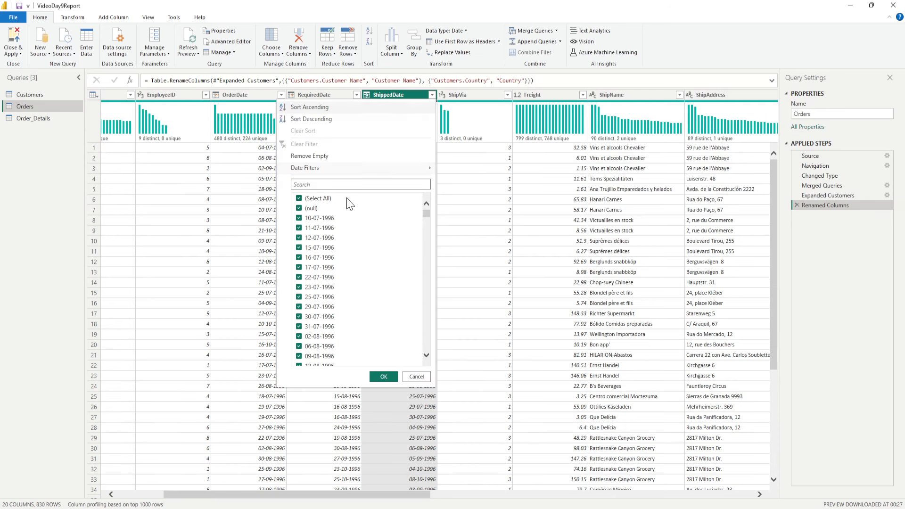
left_click(299, 208)
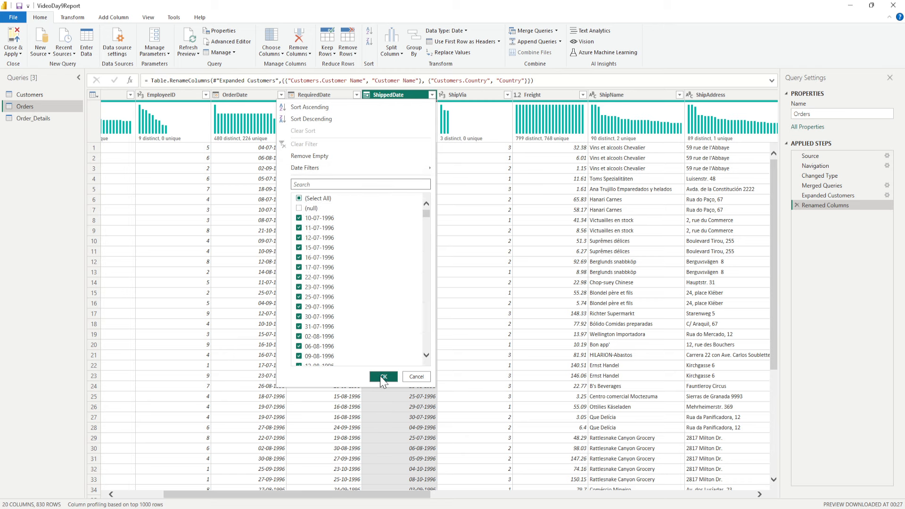
left_click(384, 377)
mouse_move(45, 508)
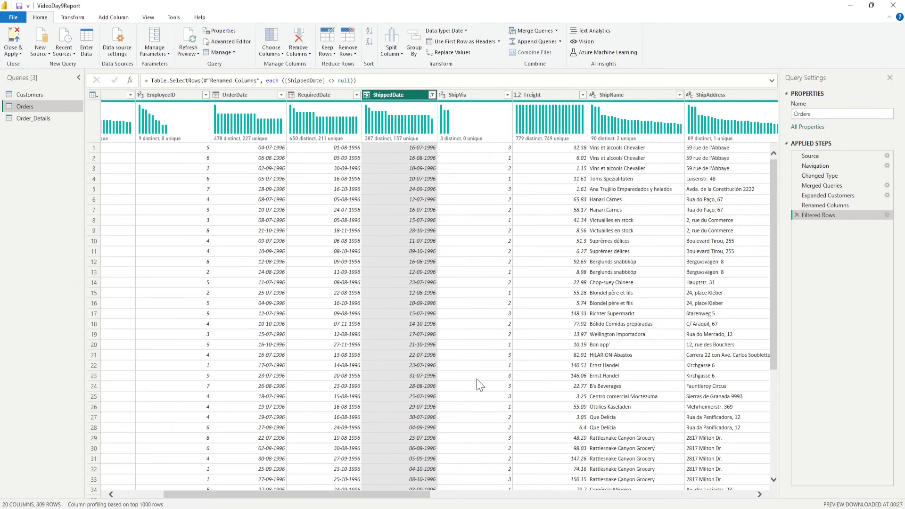
Step: Include the null values again in the ShippedDate column filter
left_click(432, 95)
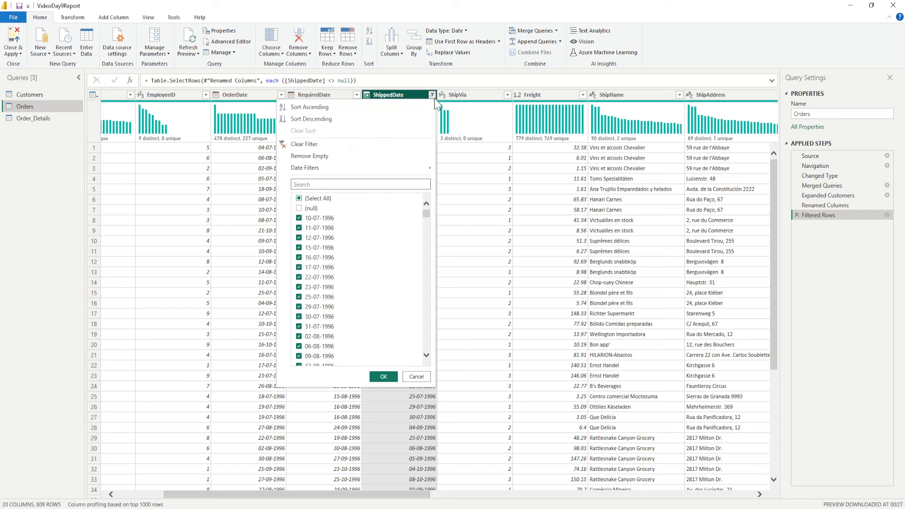
left_click(315, 206)
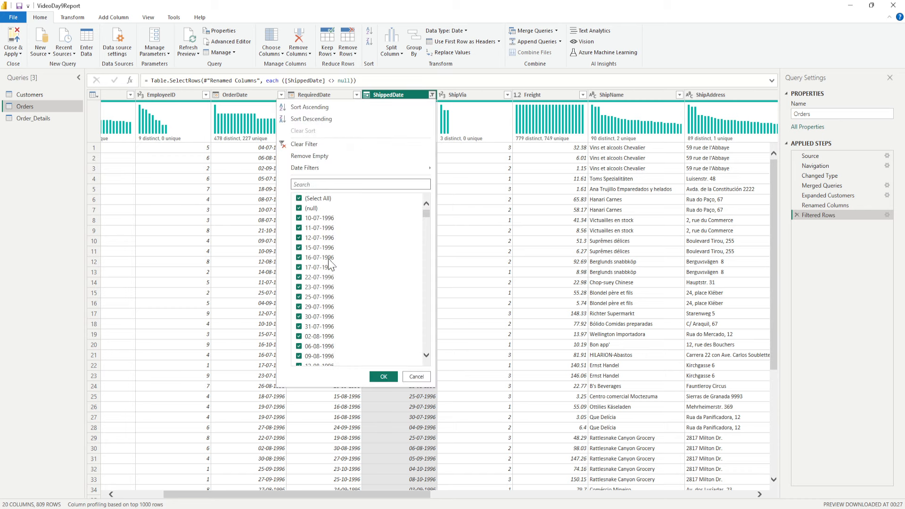
left_click(383, 377)
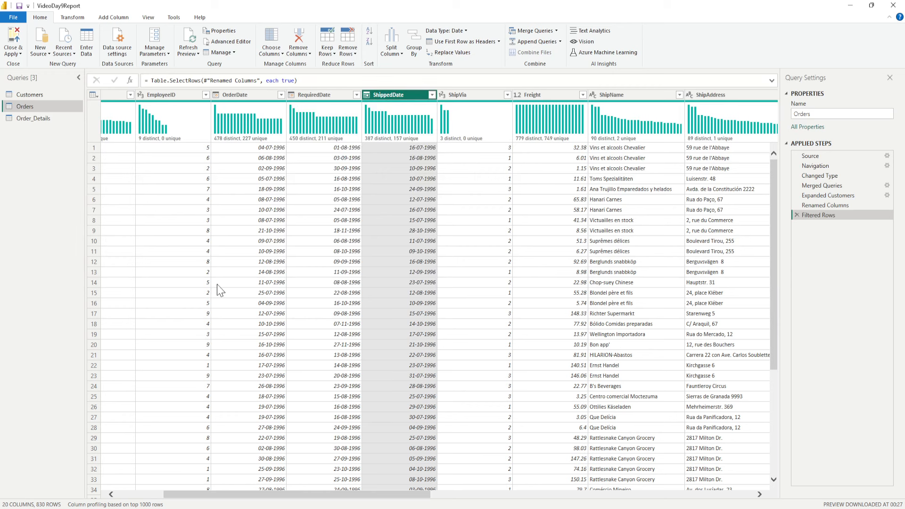
Step: Review the First row and Number of rows settings of Keep Range of Rows without applying them, and inspect the Remove Rows options
left_click(327, 49)
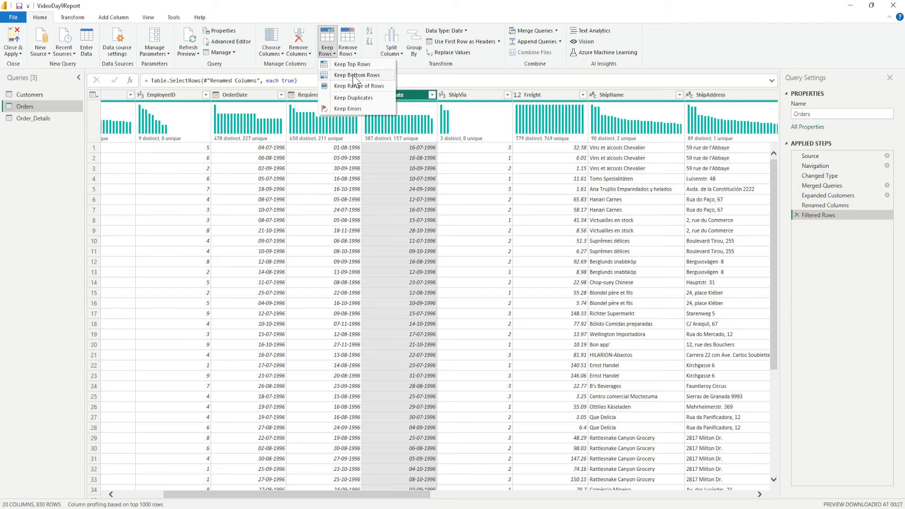
left_click(361, 86)
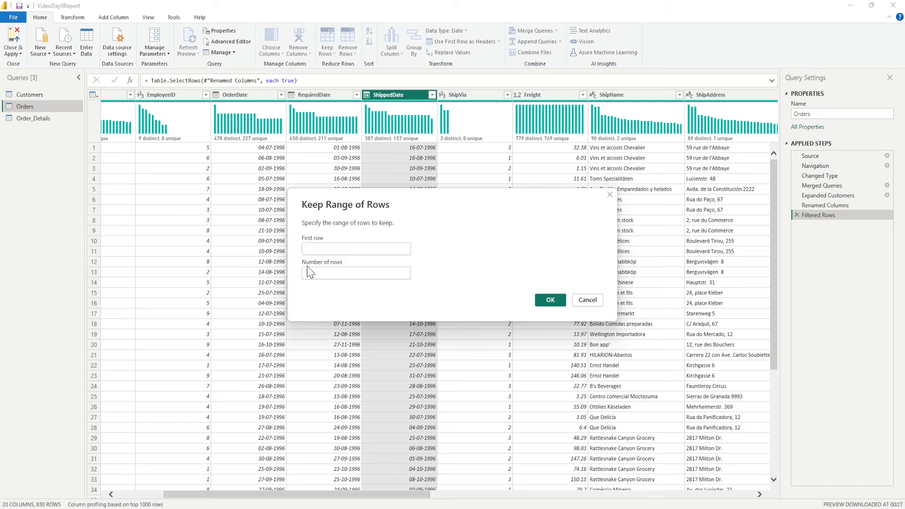
left_click(320, 248)
left_click(333, 271)
left_click(589, 301)
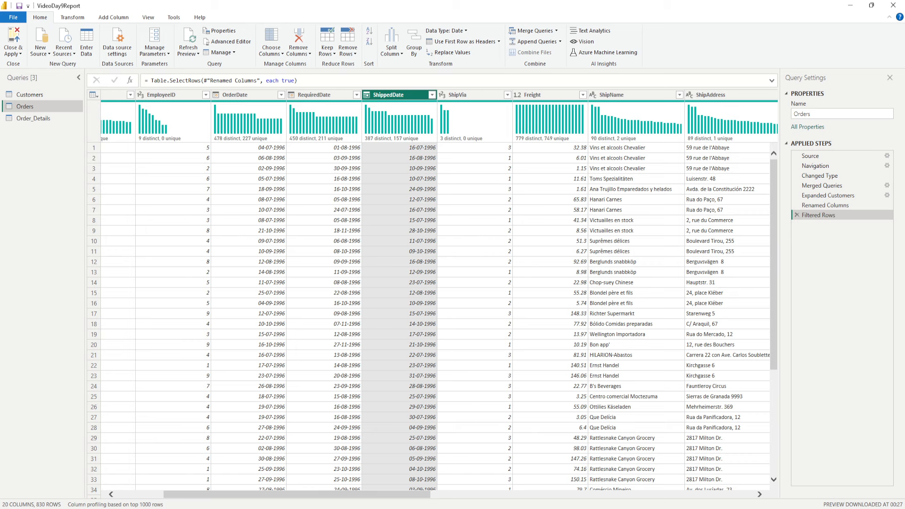
left_click(356, 55)
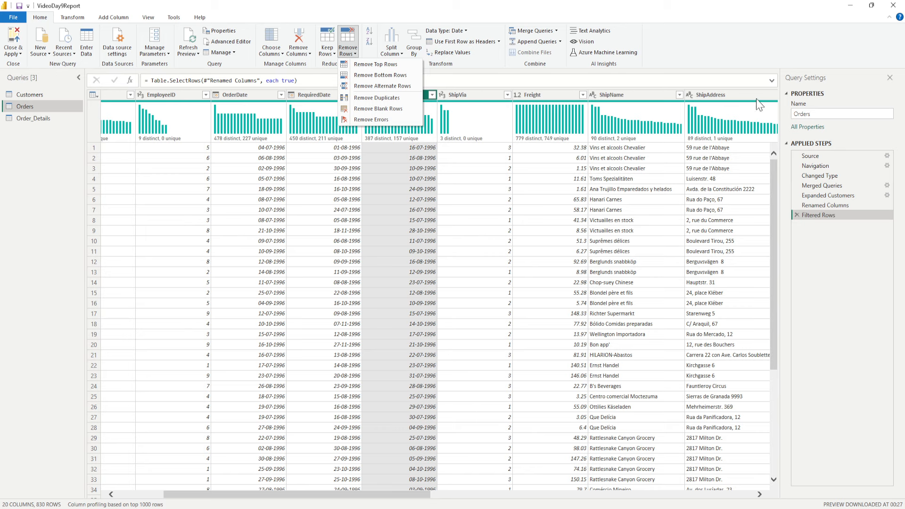
Step: Switch to the Customers query and display the CustomerID column's statistics and value distribution
left_click(32, 94)
left_click(32, 95)
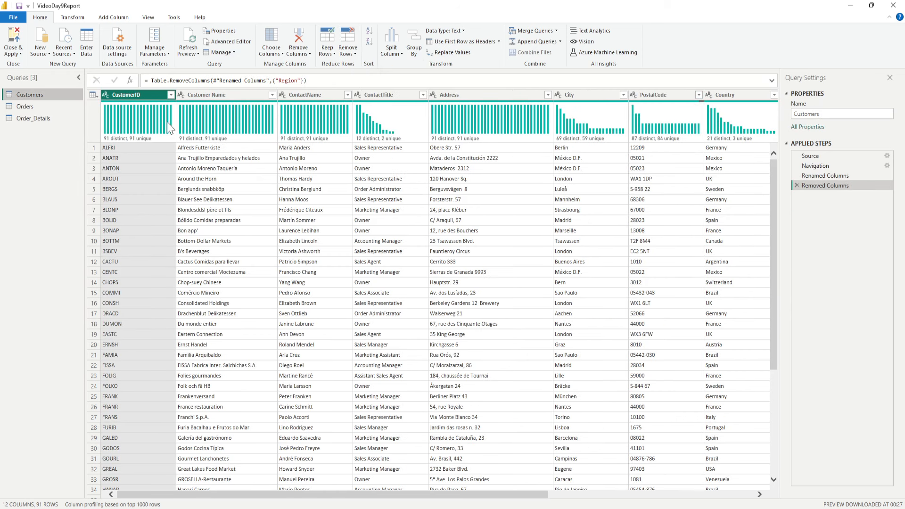
left_click(171, 94)
left_click(171, 95)
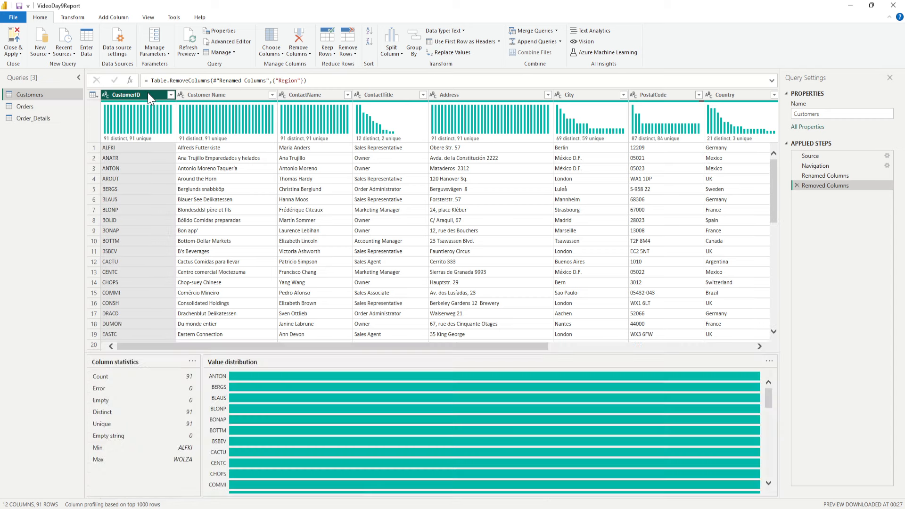
Step: Remove duplicate rows from the Customers query based on CustomerID, and delete the Removed Duplicates step after checking the column's statistics
left_click(356, 54)
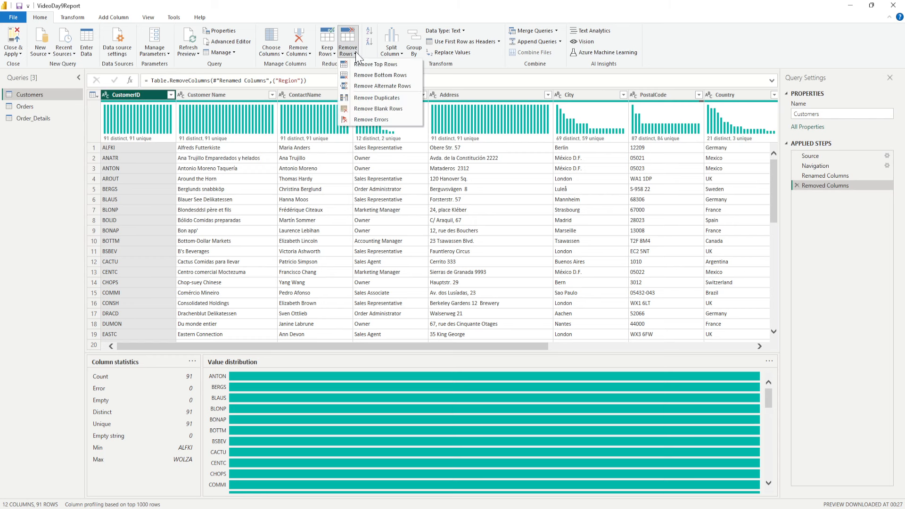
left_click(376, 98)
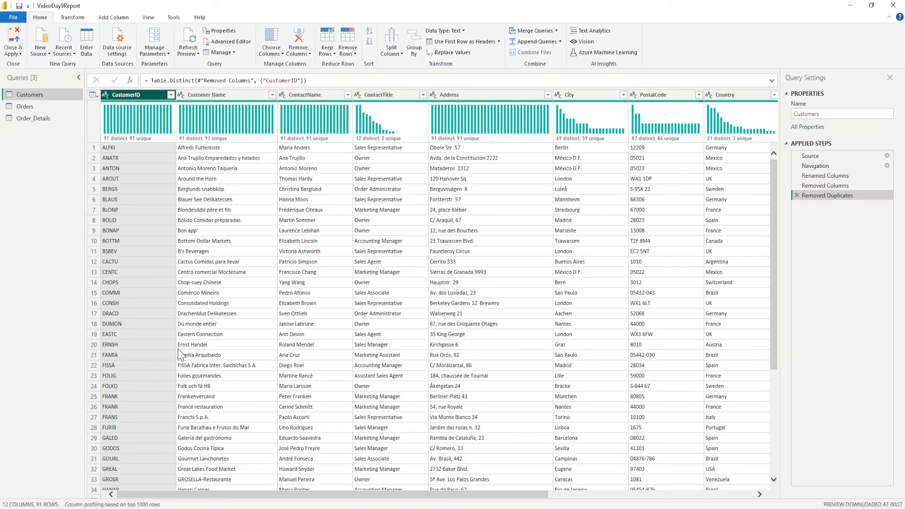
left_click(148, 131)
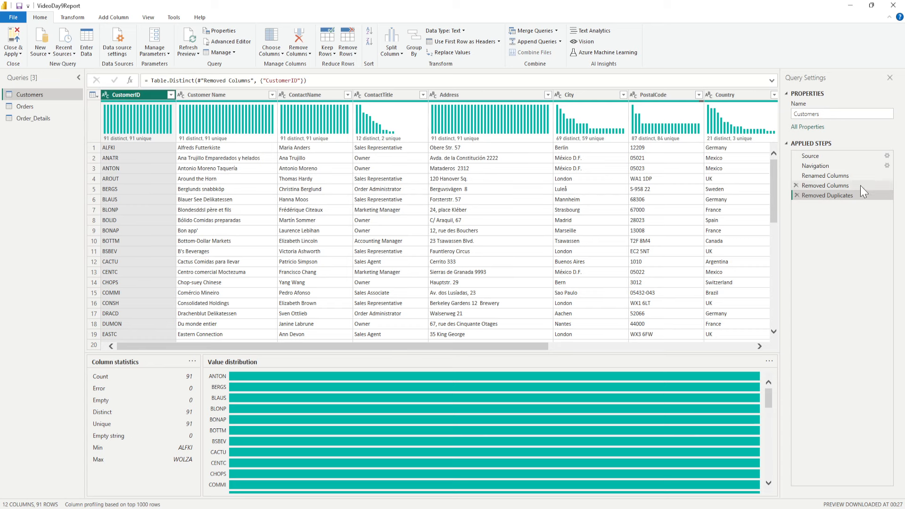
left_click(797, 196)
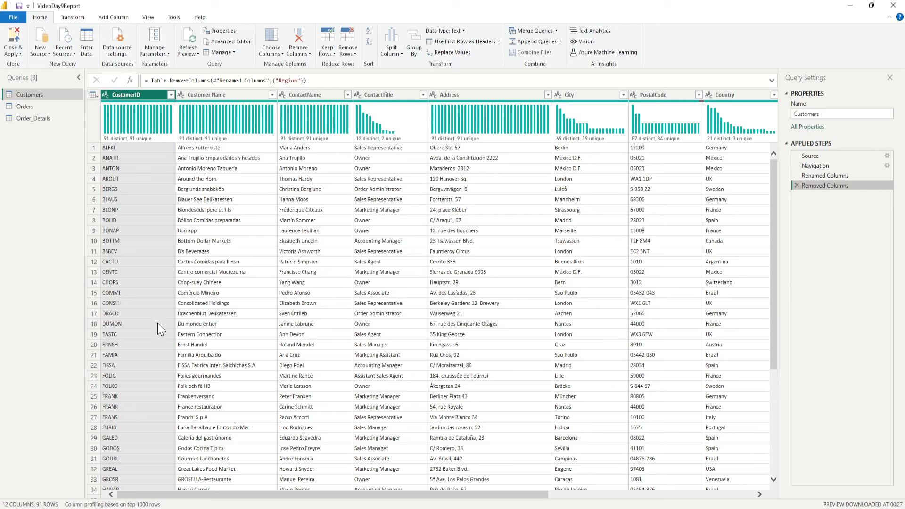
left_click_drag(388, 495, 558, 497)
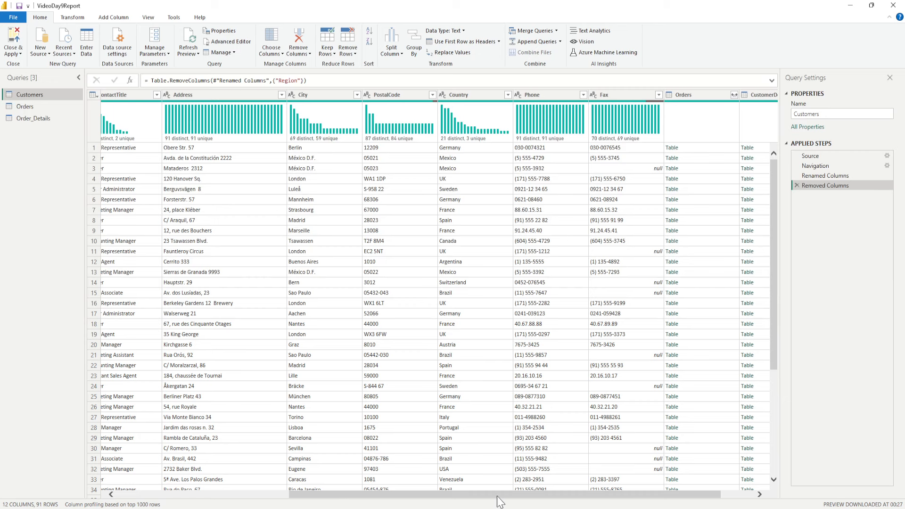
Step: Filter the RequiredDate column of the Orders query to keep only 13-08-1996
left_click_drag(499, 496, 554, 495)
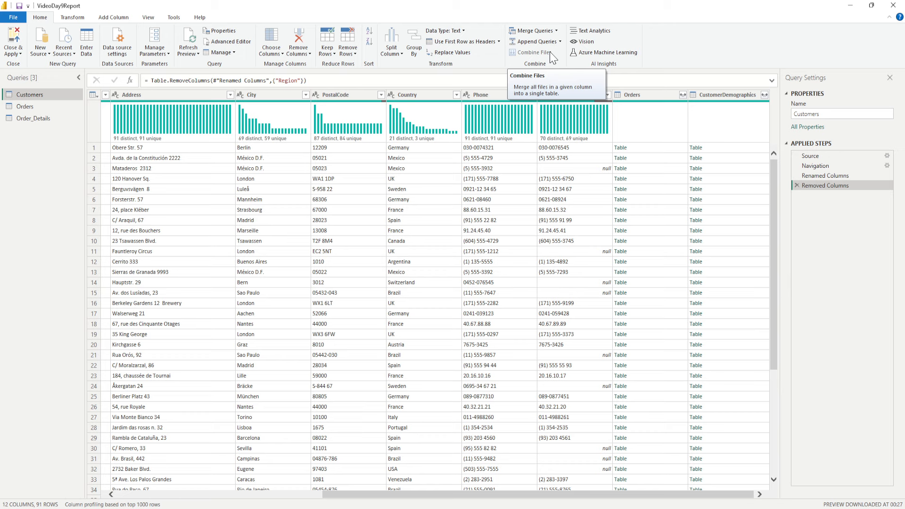
left_click(19, 107)
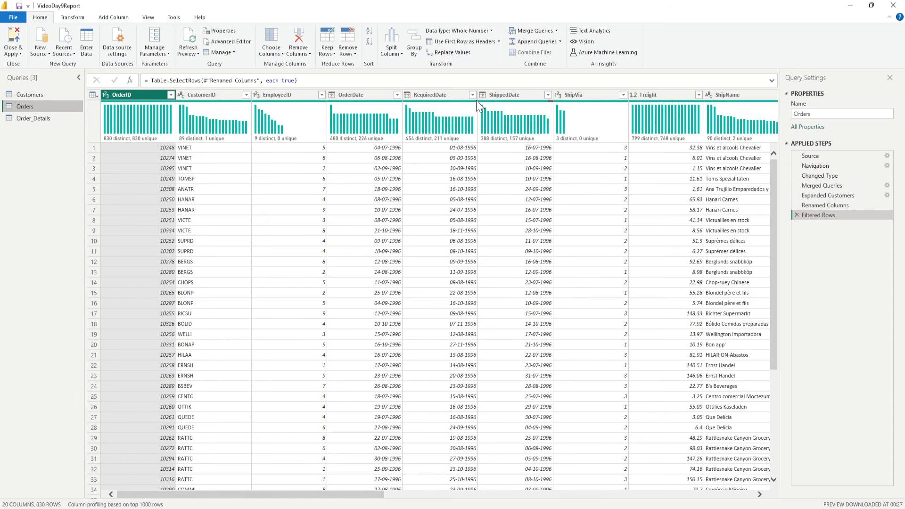
left_click(472, 95)
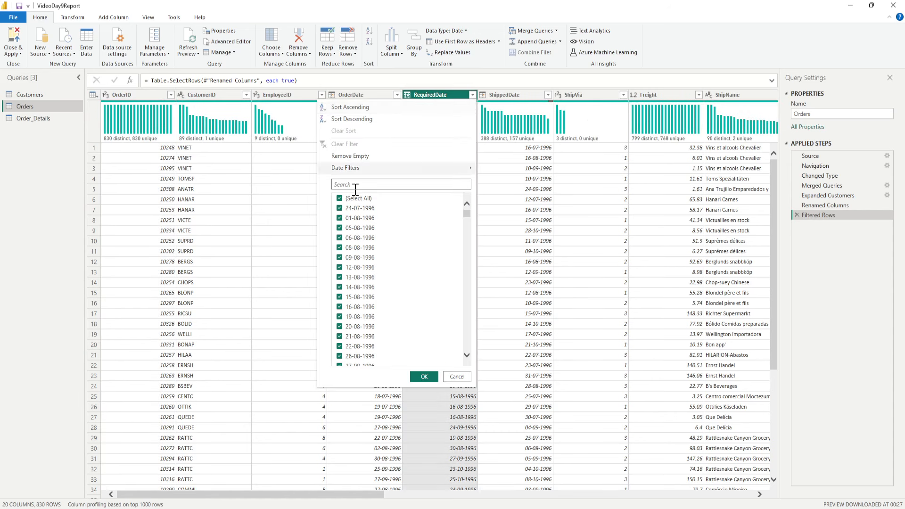
left_click(340, 198)
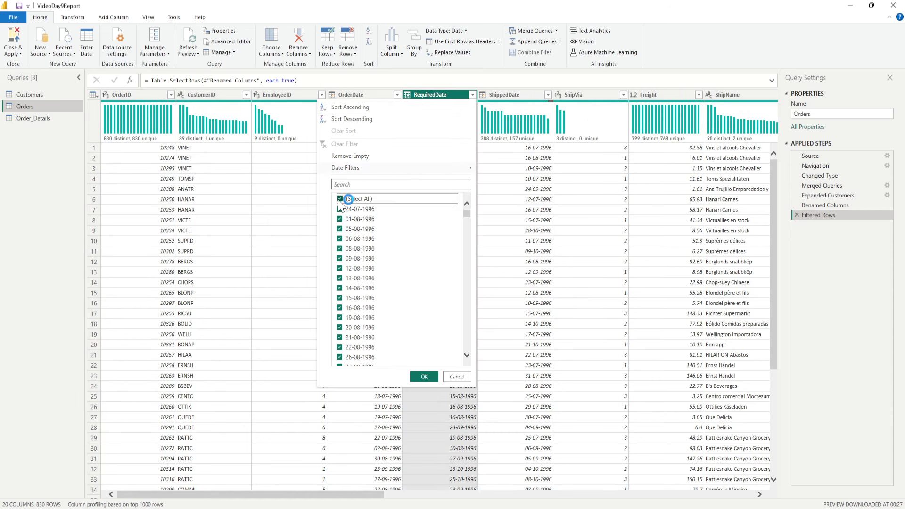
left_click(340, 278)
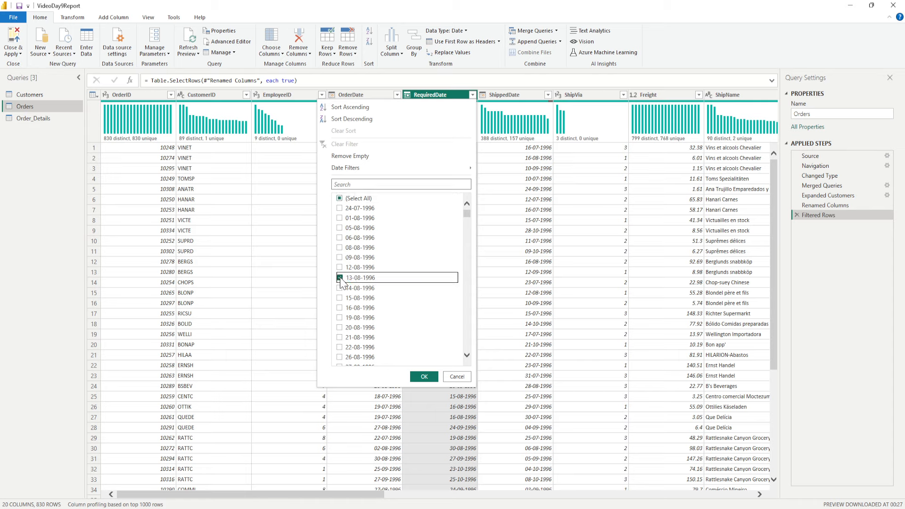
left_click(415, 376)
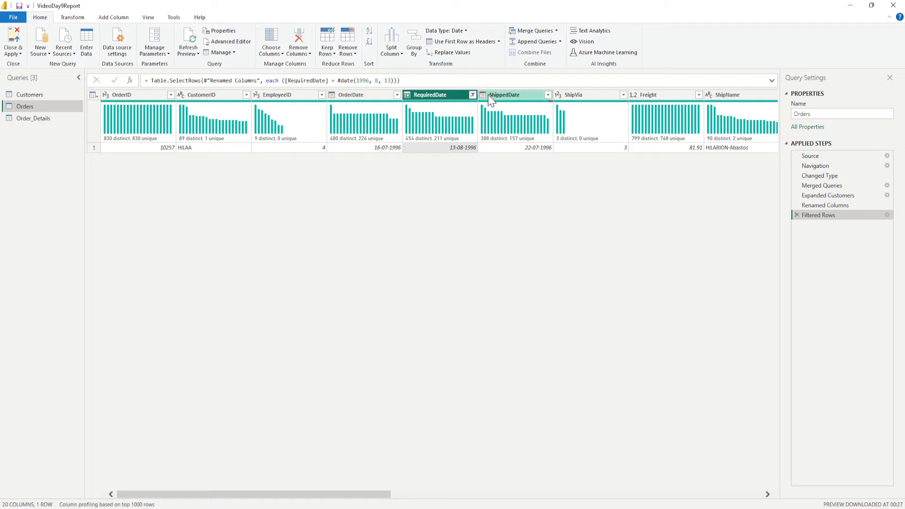
Step: Clear the filter on the RequiredDate column of the Orders query
left_click(473, 95)
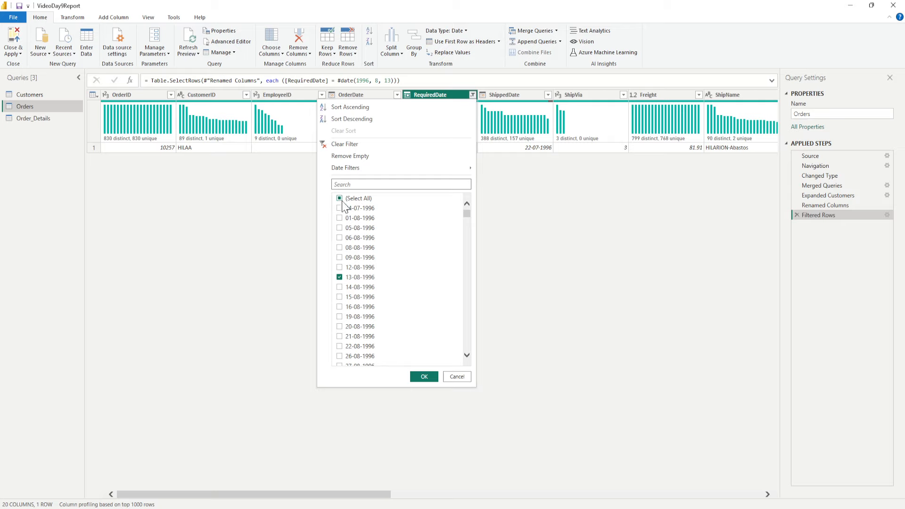
left_click(340, 200)
left_click(364, 200)
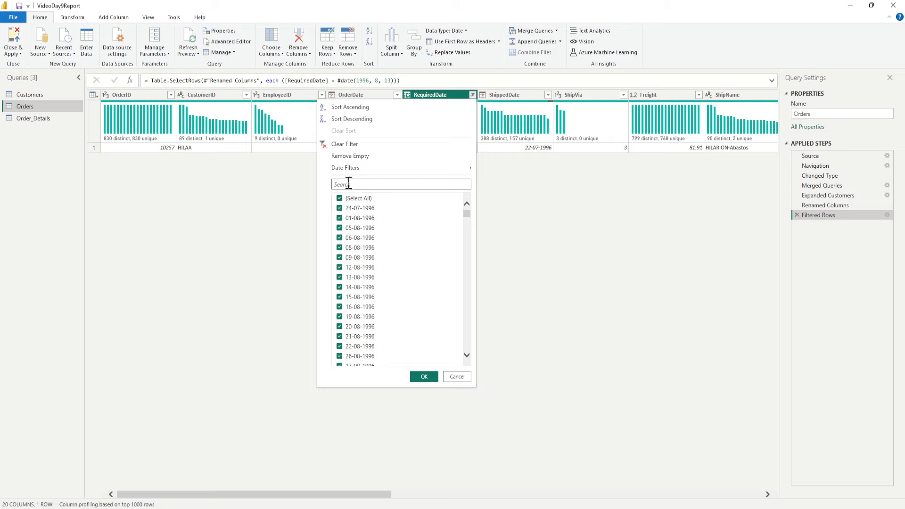
left_click(344, 146)
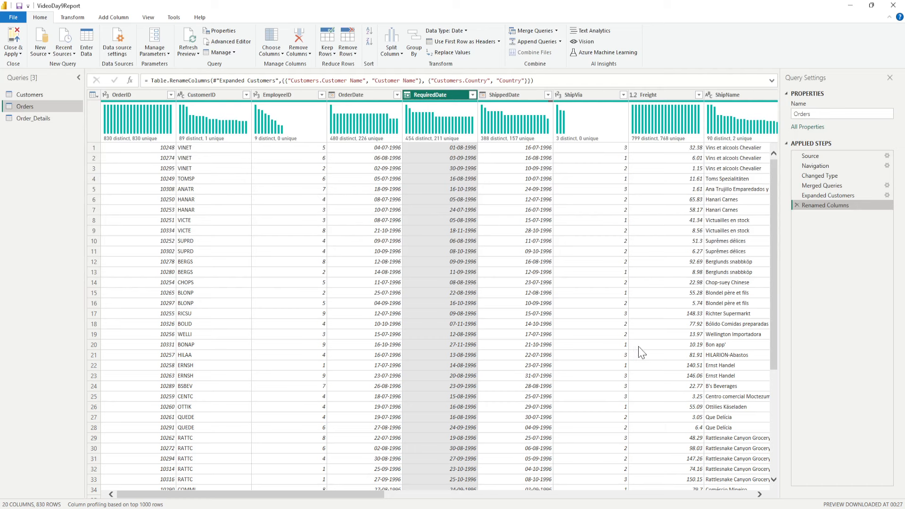
Step: Filter the Order_Details query to TotalAmount greater than or equal to 1000, and delete the Filtered Rows step after checking the rows
left_click(23, 118)
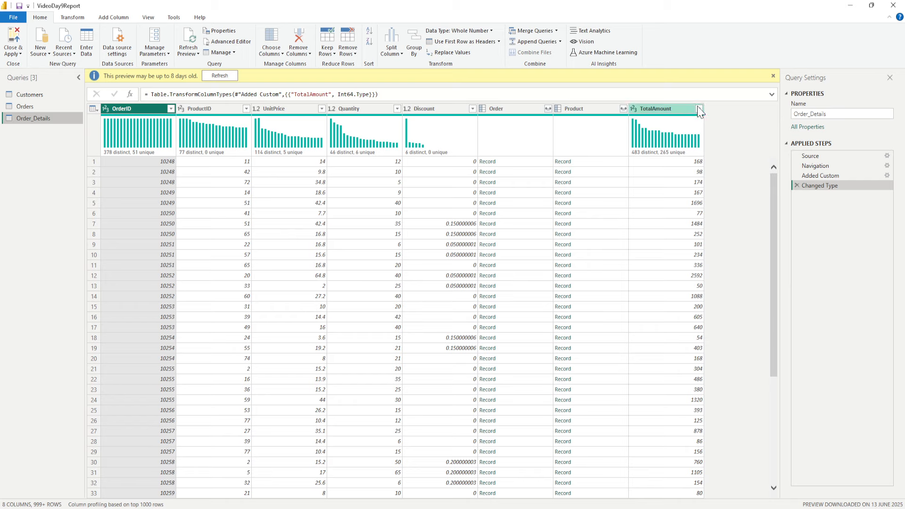
left_click(699, 109)
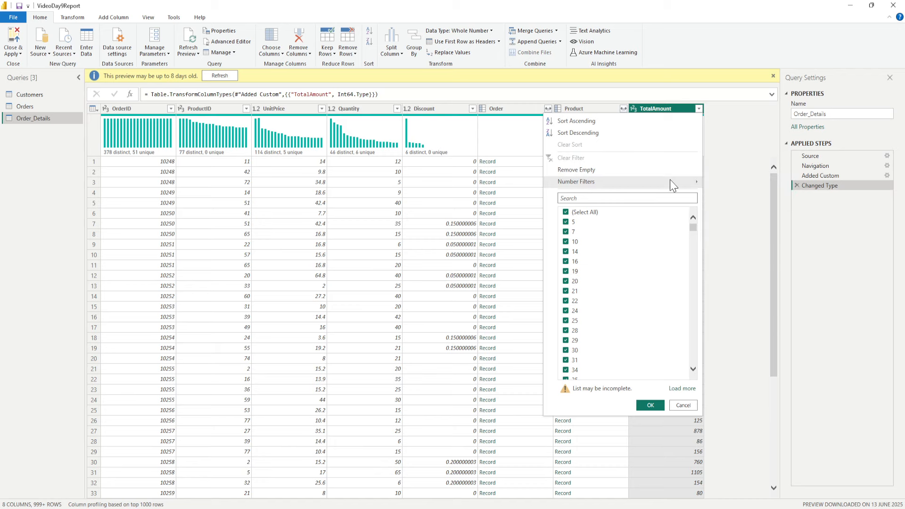
left_click(731, 226)
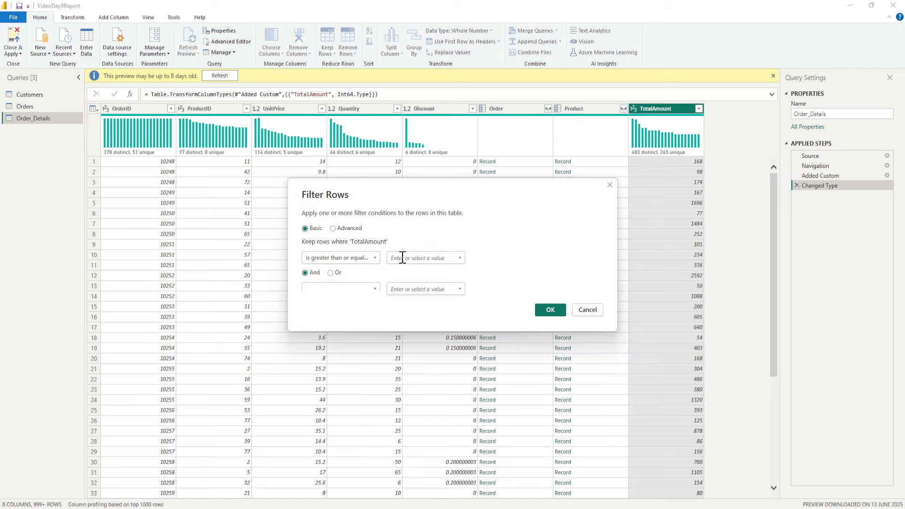
left_click(417, 257)
type("1000")
left_click(547, 310)
scroll(682, 338, "down", 20)
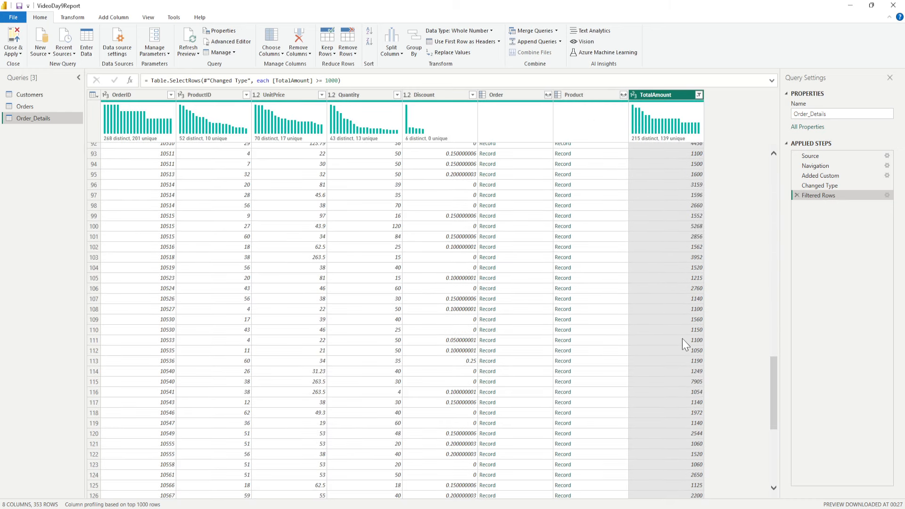
scroll(683, 338, "up", 20)
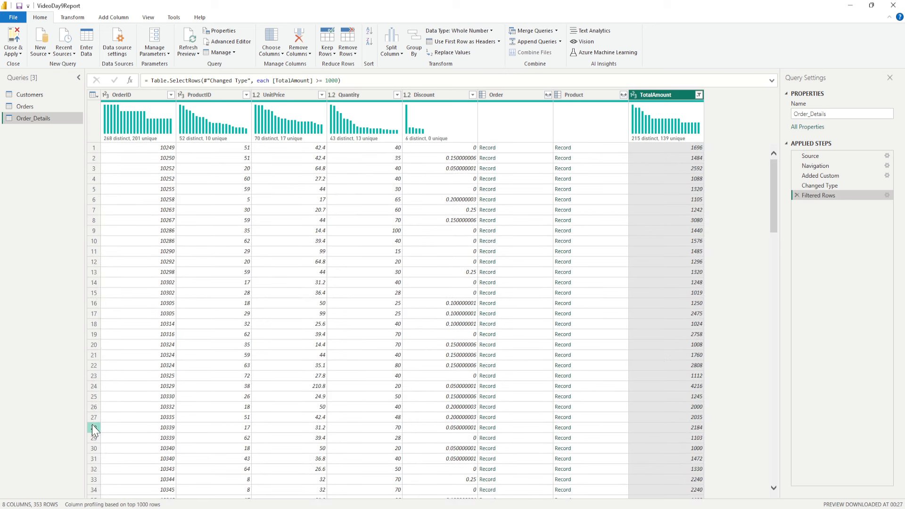
left_click(797, 194)
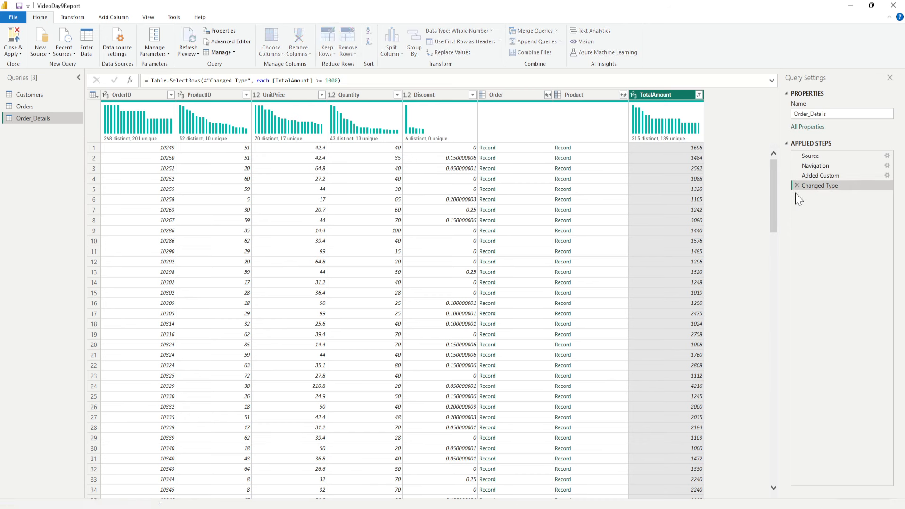
Step: Filter the Customers query to rows where Customer Name contains "alf"
left_click(34, 97)
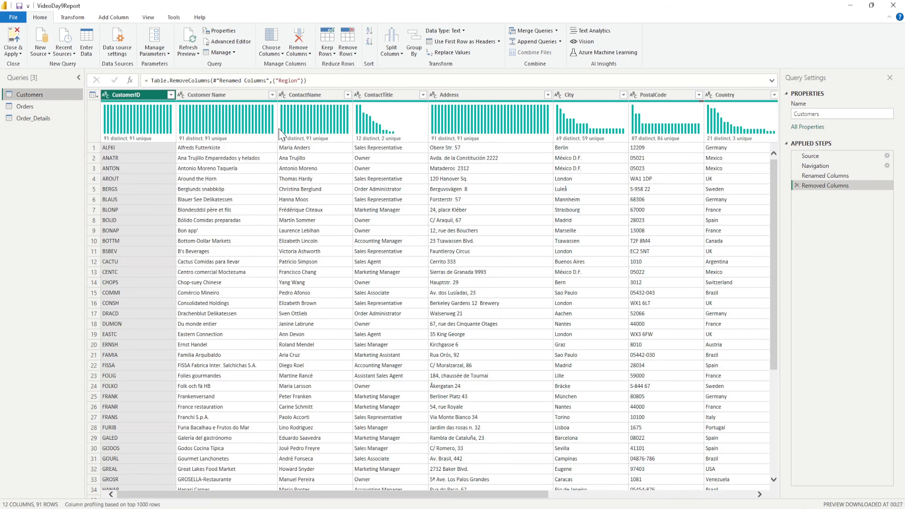
left_click(272, 94)
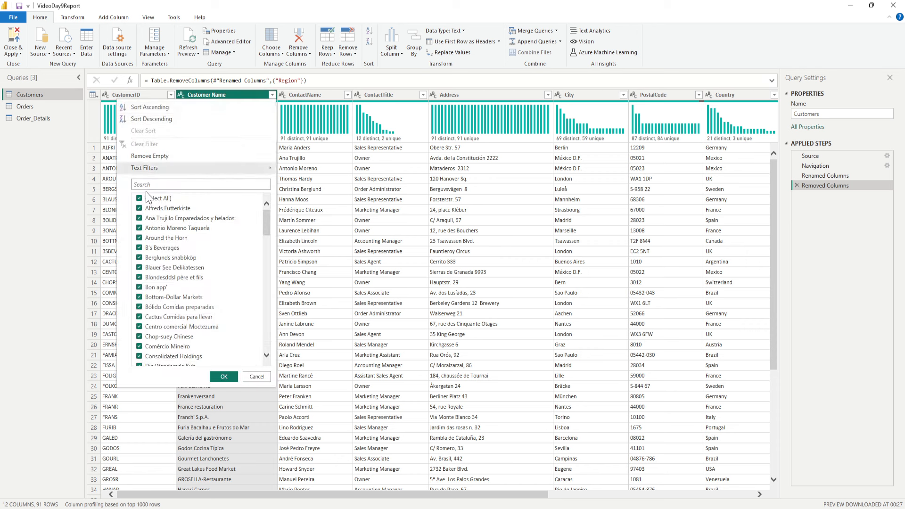
left_click(151, 169)
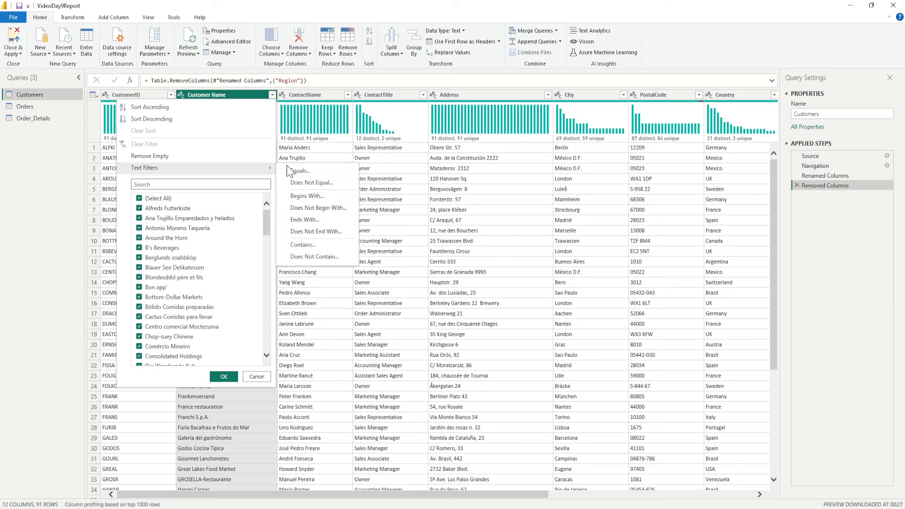
left_click(304, 245)
left_click(403, 259)
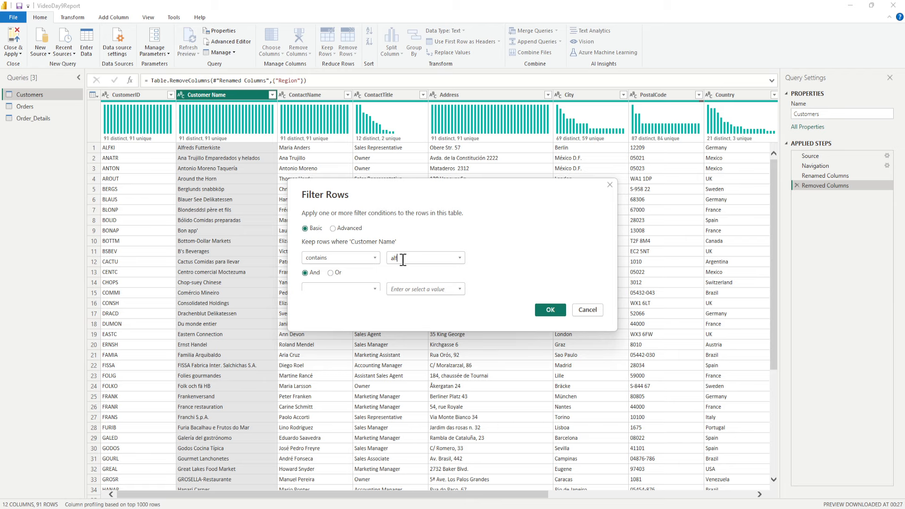
left_click(559, 311)
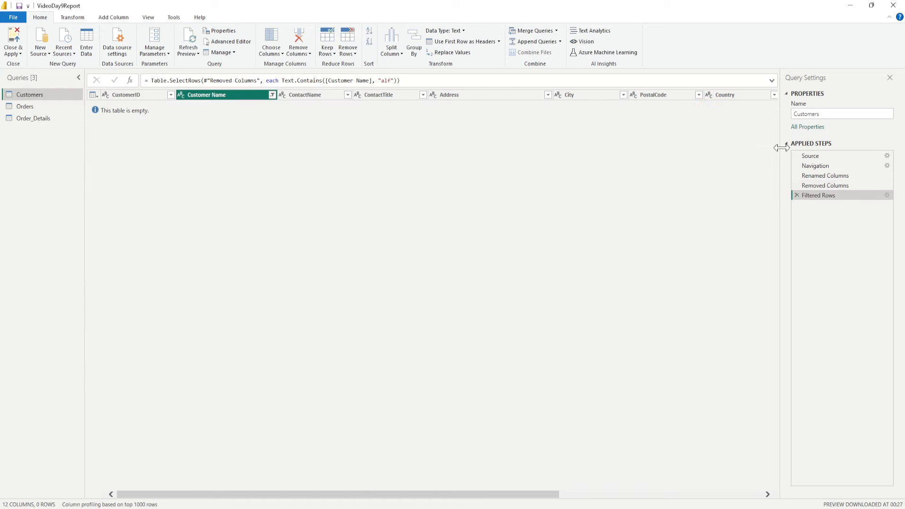
Step: Edit the Customer Name filter to contain "al", and clear the filter after checking the rows
double_click(824, 196)
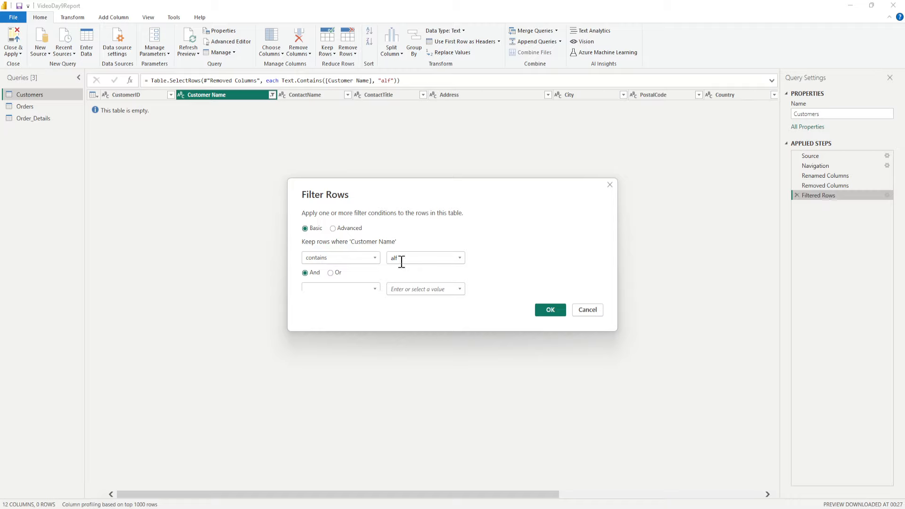
left_click(556, 310)
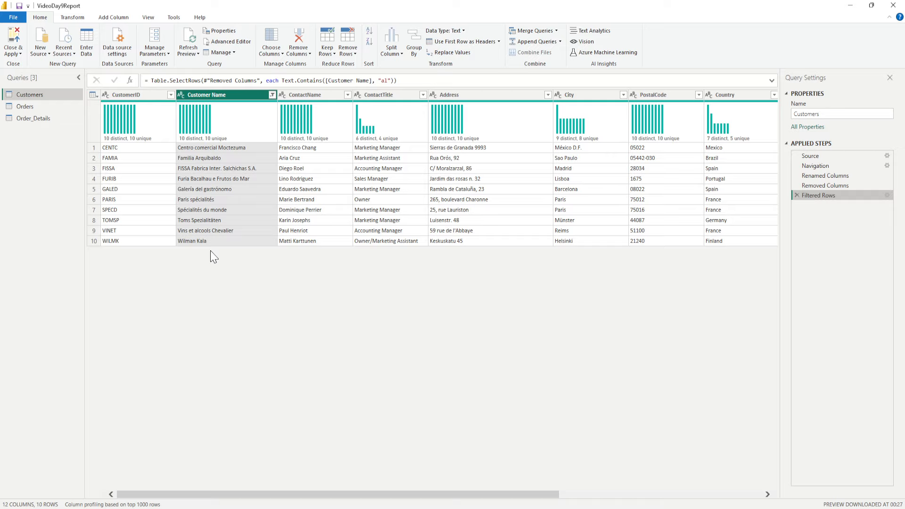
left_click(272, 95)
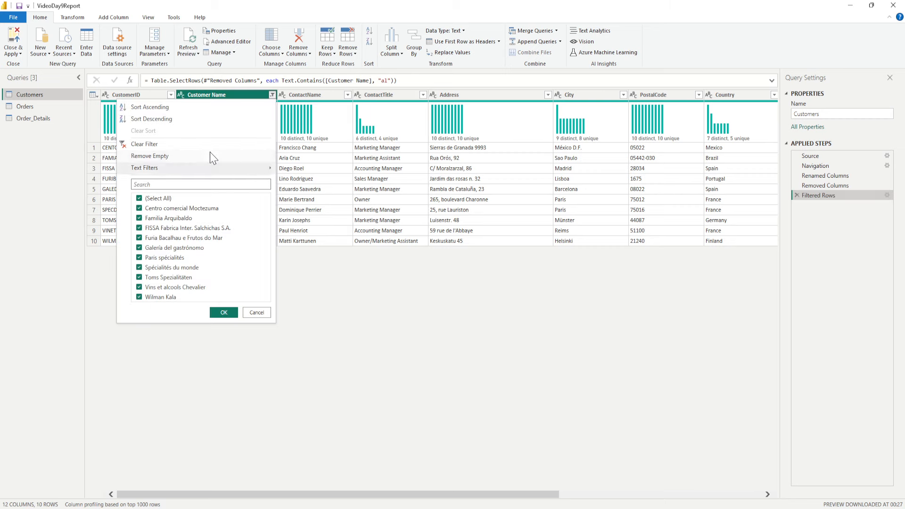
left_click(183, 144)
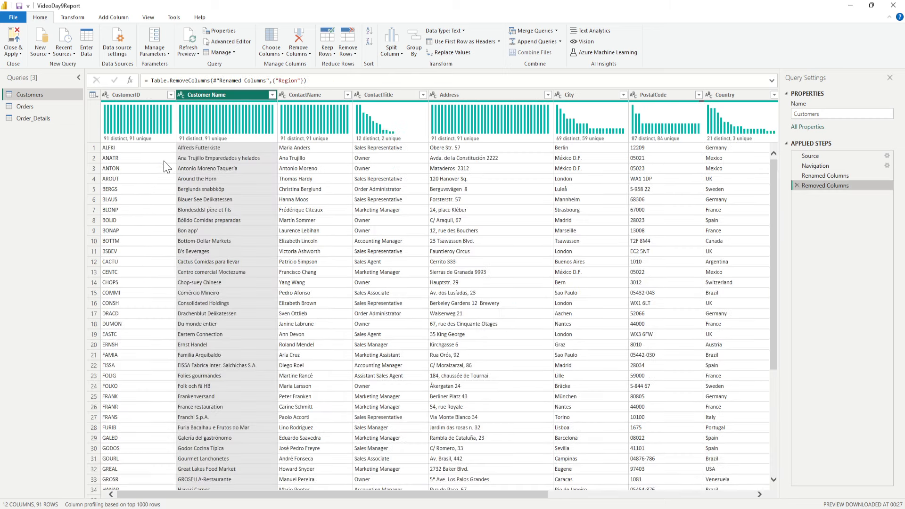
Step: Review the text filter options of the Customer Name column without applying any
left_click(273, 95)
mouse_move(203, 168)
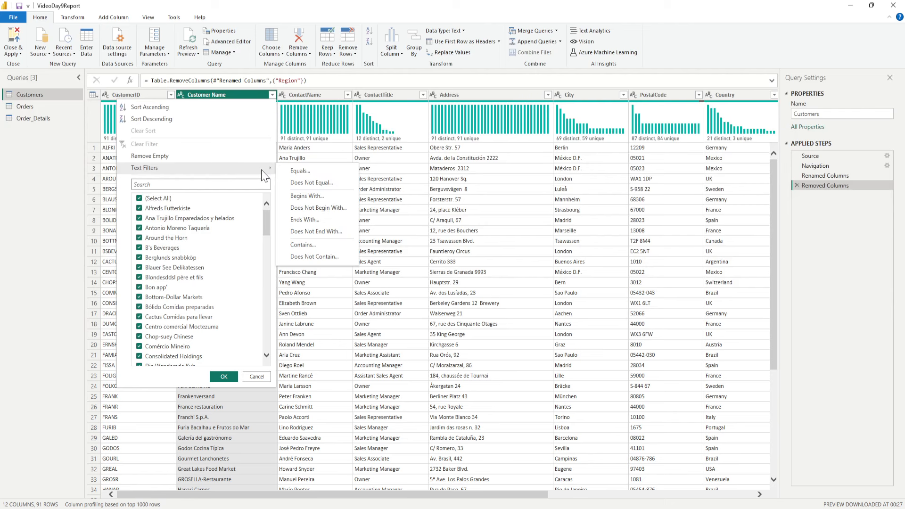
left_click(363, 451)
Step: Filter the OrderDate column of the Orders query to keep only 06-05-1998
left_click(24, 107)
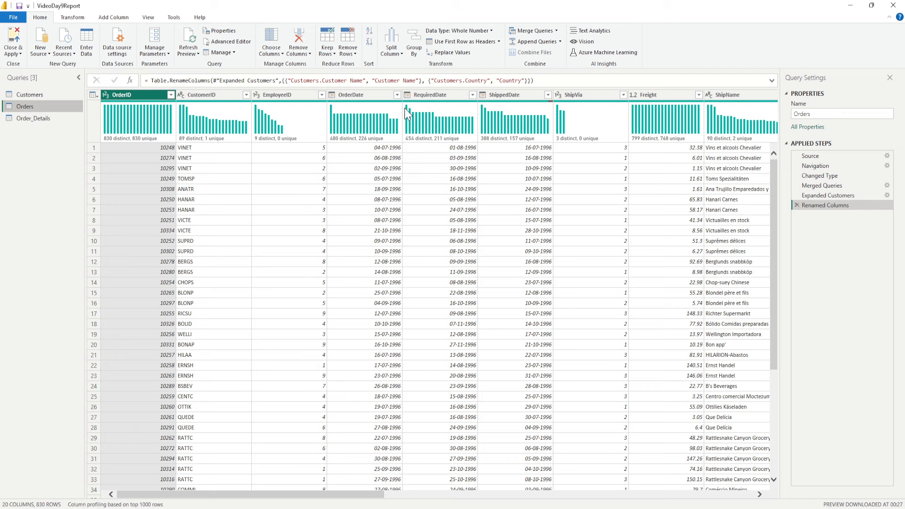
left_click(397, 96)
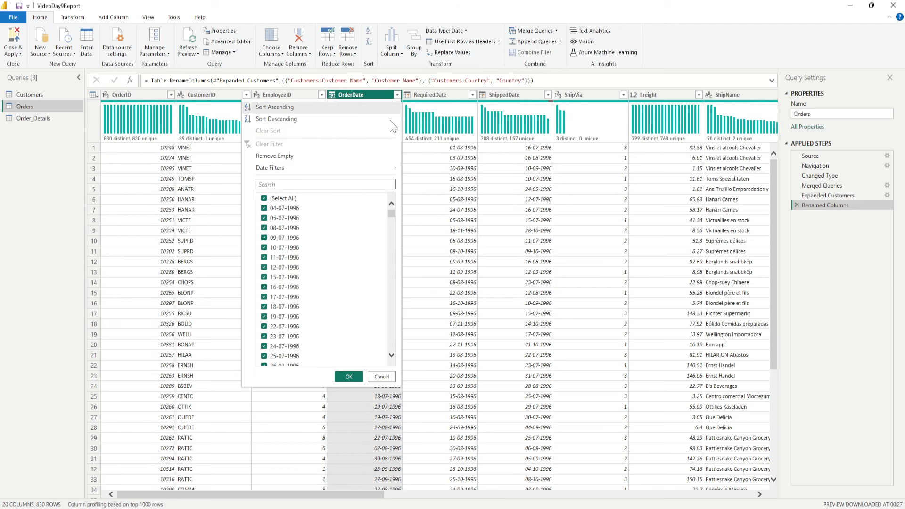
mouse_move(391, 218)
left_mouse_down()
mouse_move(401, 323)
mouse_move(401, 210)
left_mouse_up()
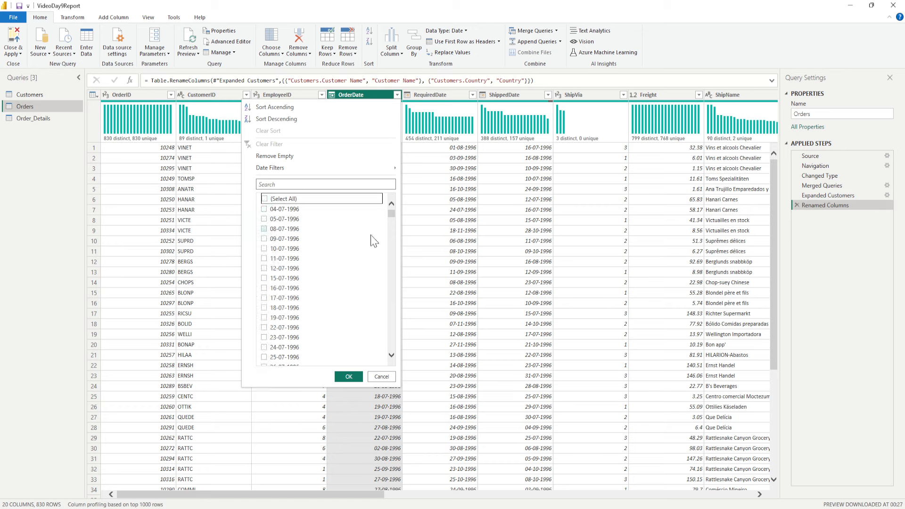
left_click_drag(393, 215, 390, 350)
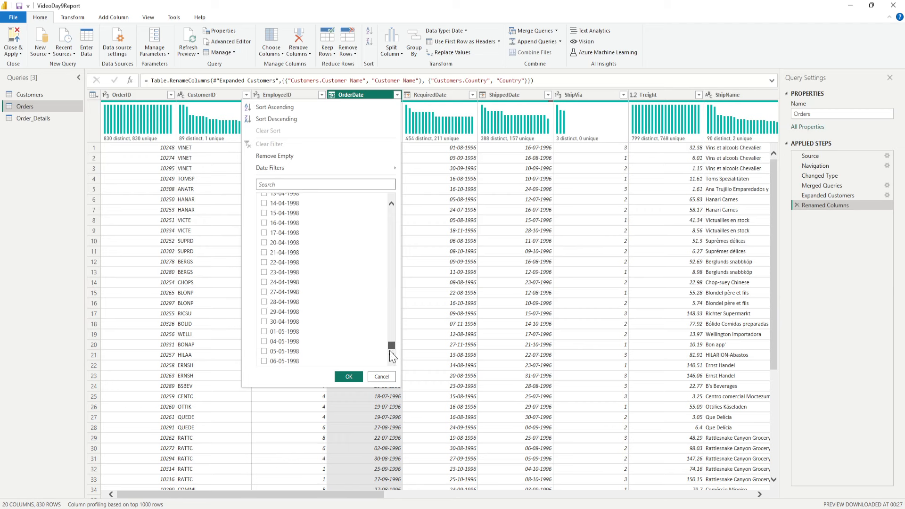
left_click(265, 362)
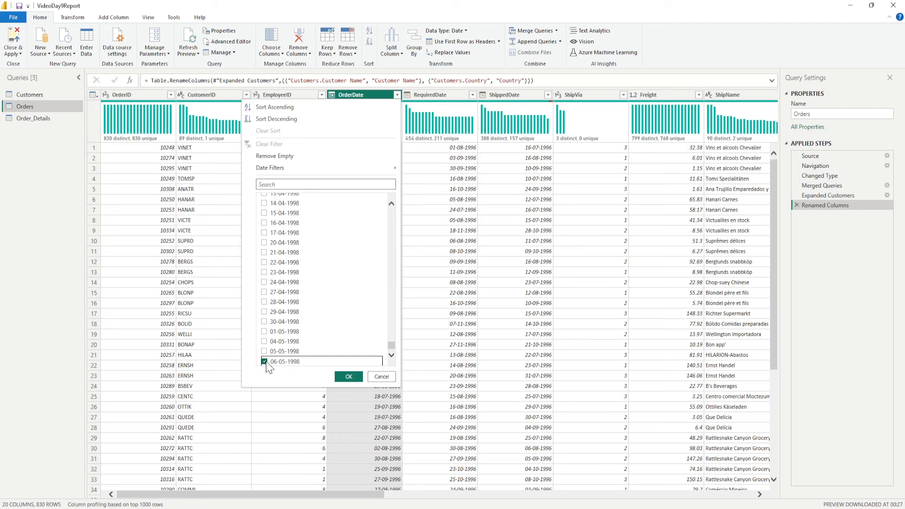
left_click(348, 377)
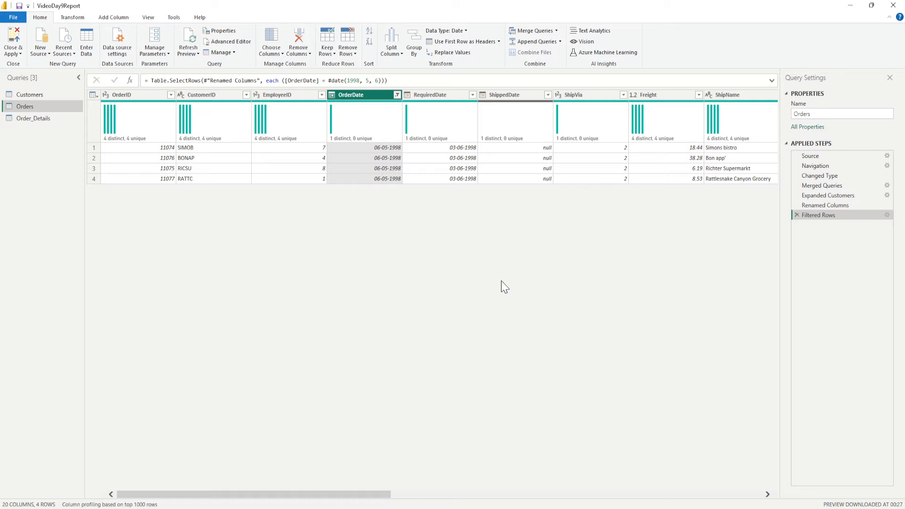
Step: Extend the OrderDate filter with an advanced And condition that keeps only rows where Freight is greater than or equal to 10
left_click(887, 216)
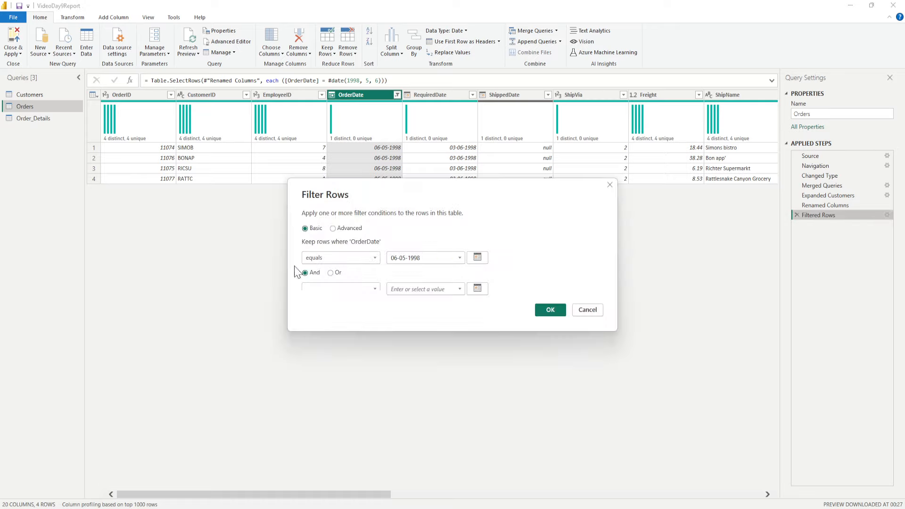
left_click(334, 229)
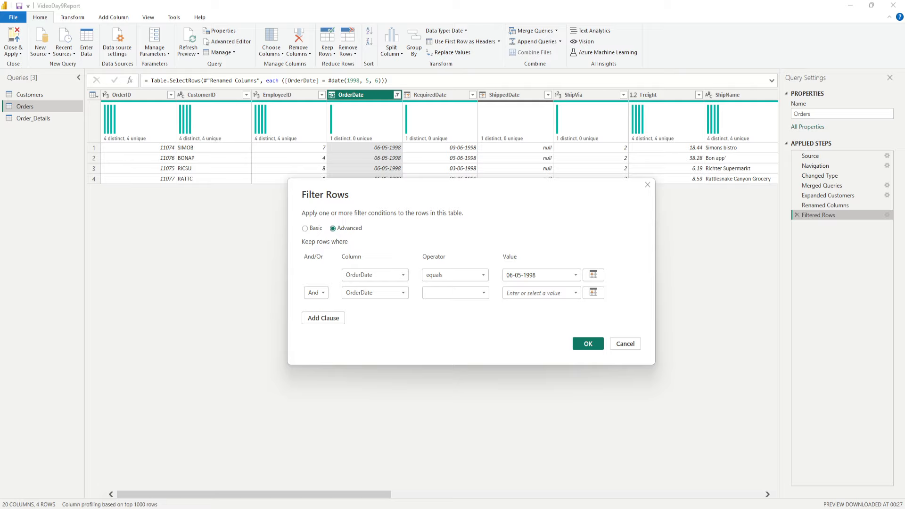
left_click(403, 293)
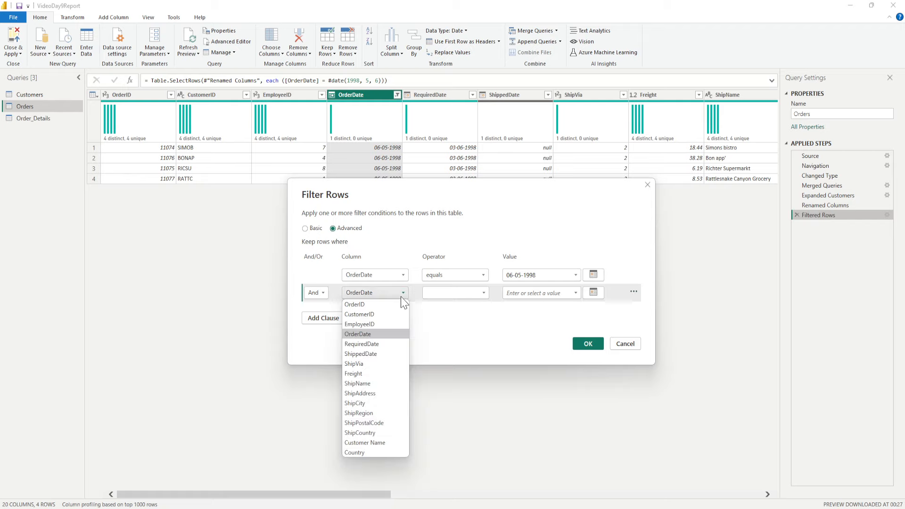
left_click(375, 373)
left_click(479, 294)
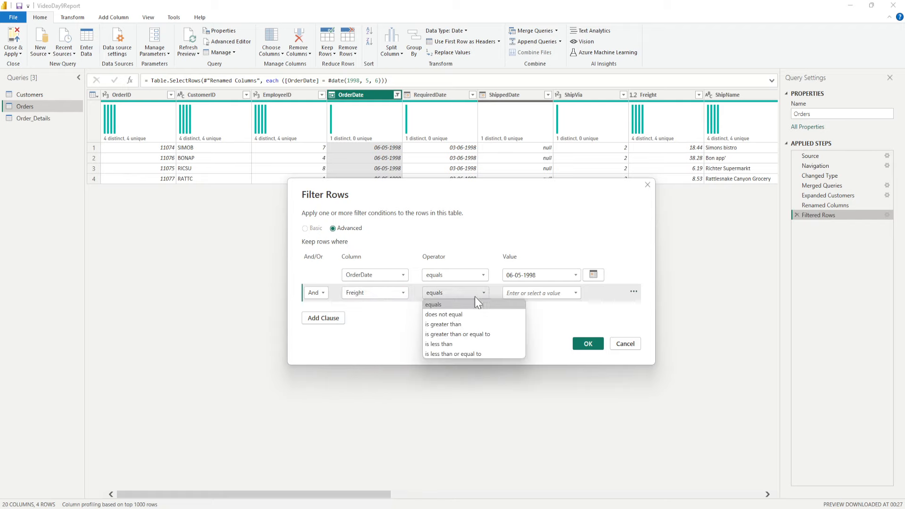
left_click(456, 335)
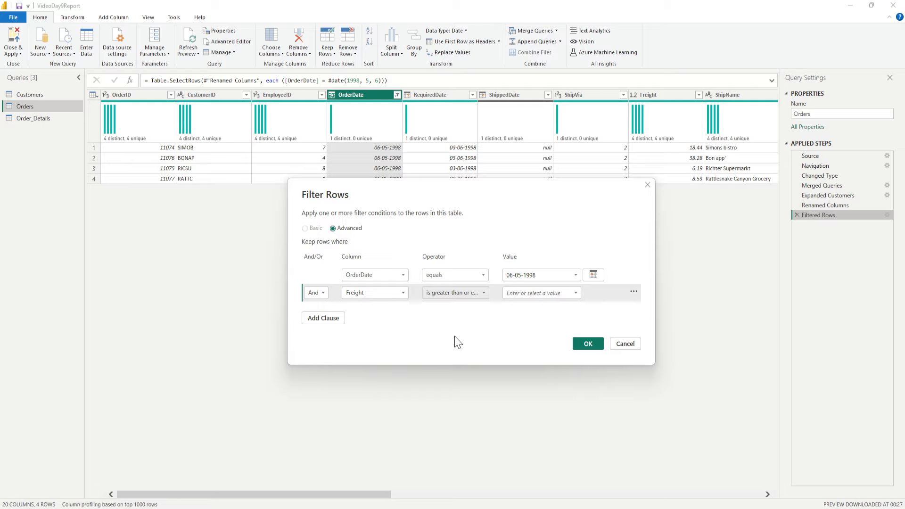
left_click(535, 293)
type("10")
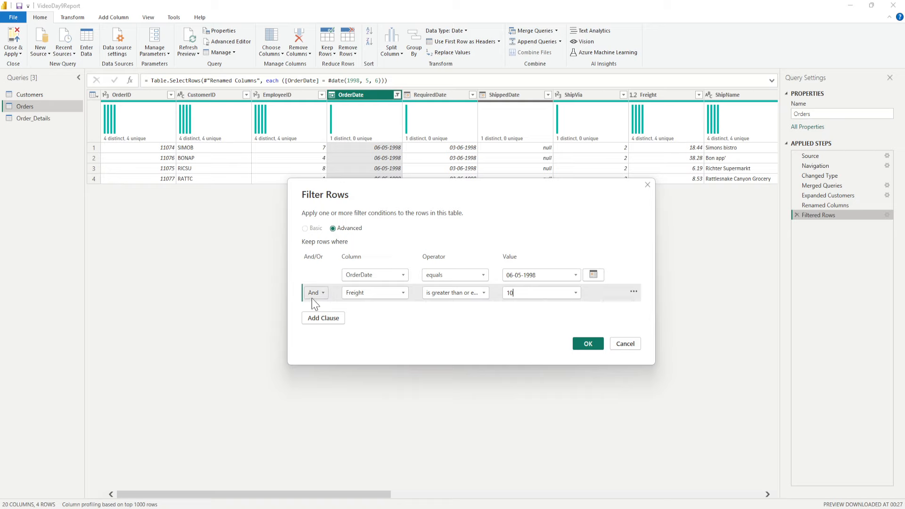
left_click(587, 343)
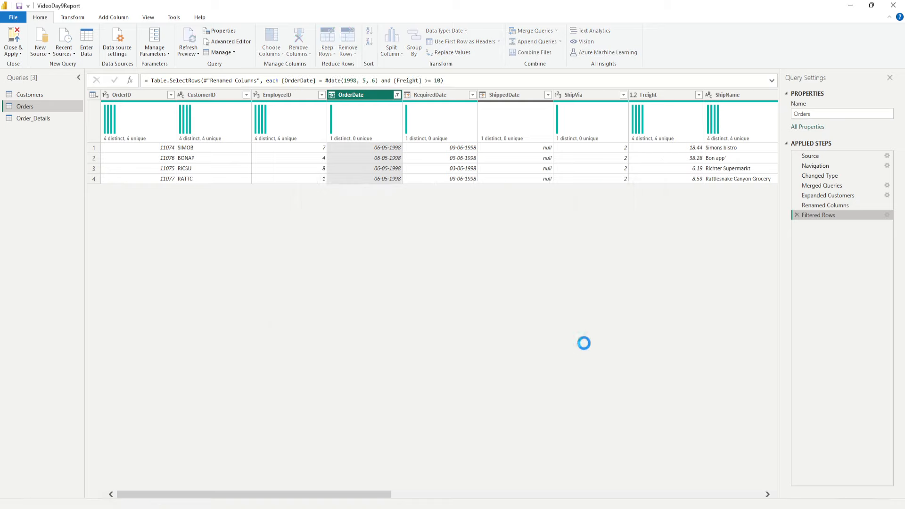
Step: Delete the Filtered Rows step from the Orders query, and filter the ShipRegion column to exclude null values
left_click(797, 215)
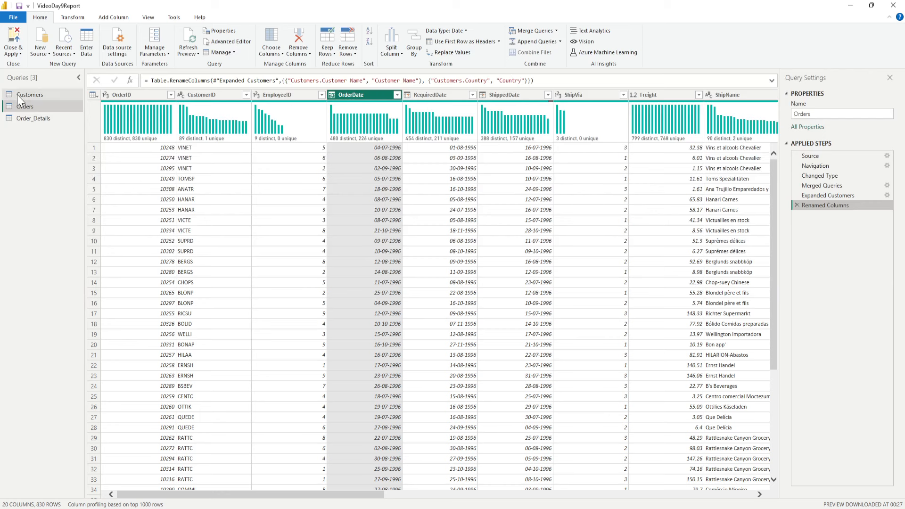
left_click(30, 120)
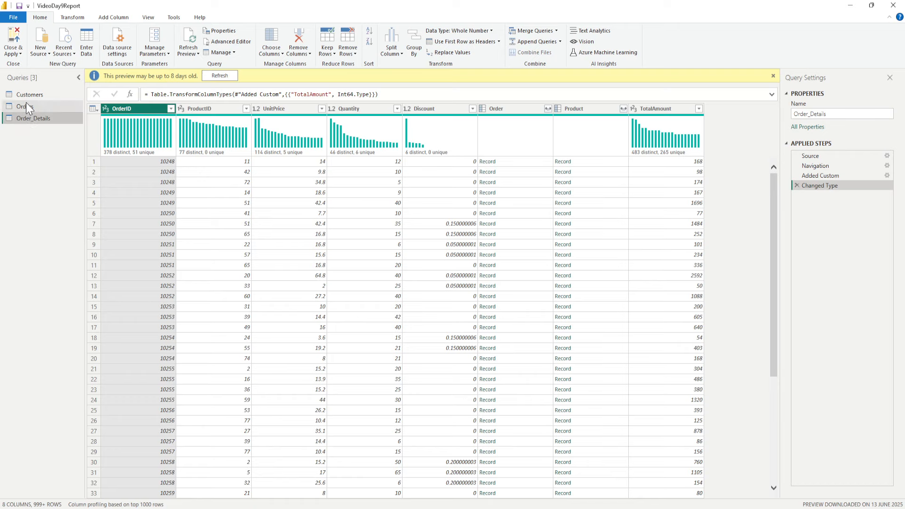
left_click(26, 106)
left_click_drag(283, 496, 532, 504)
left_click(436, 95)
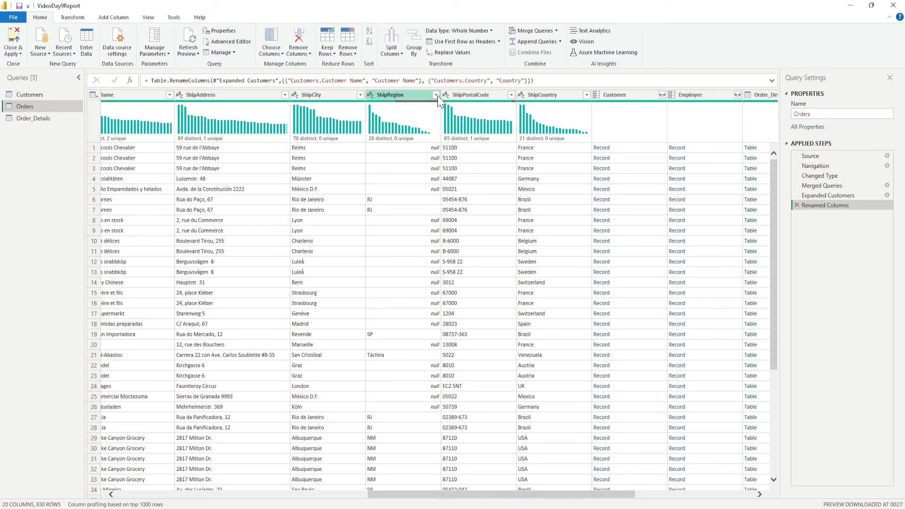
left_click(314, 209)
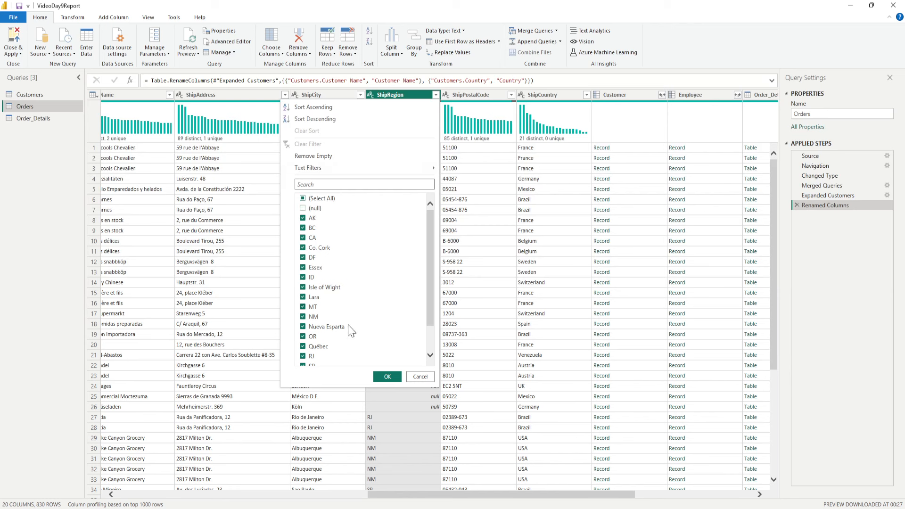
left_click(386, 376)
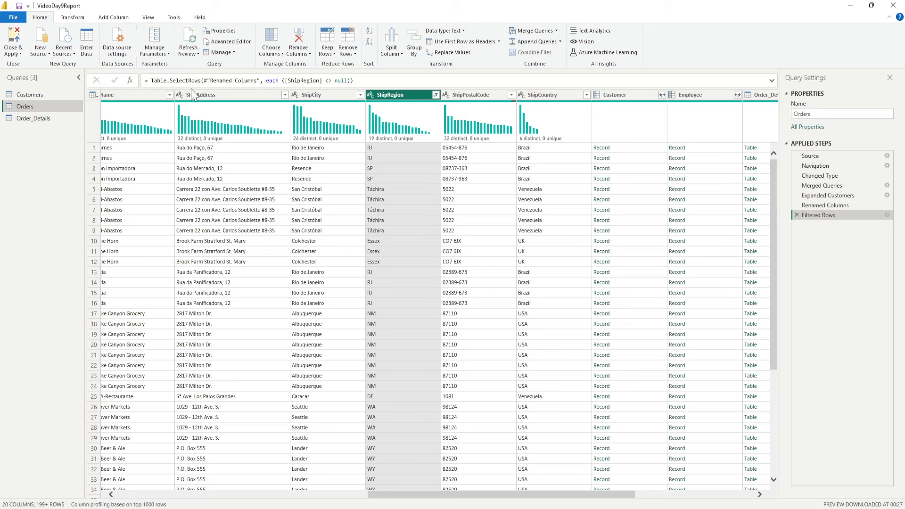
Step: Expand the M formula of the ShipRegion filter for review, and switch to the Power Query Editor slides in Chrome
left_click(772, 81)
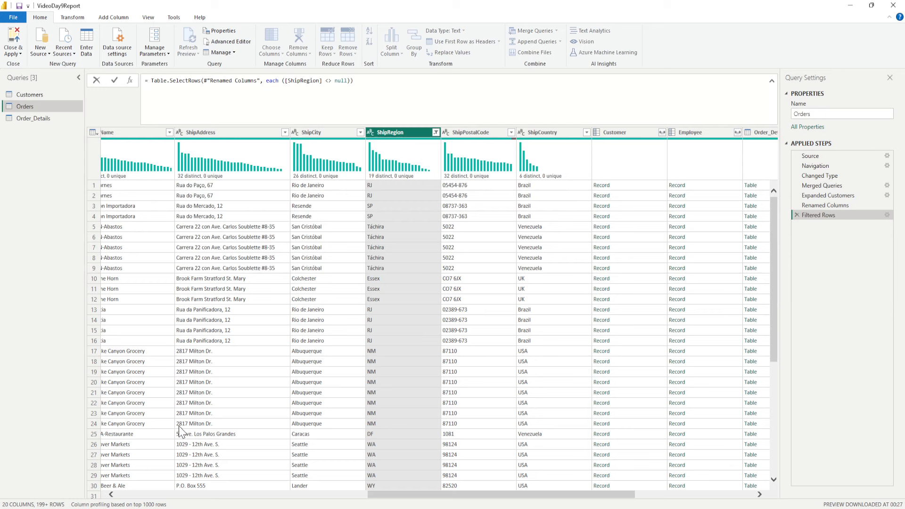
left_click(432, 508)
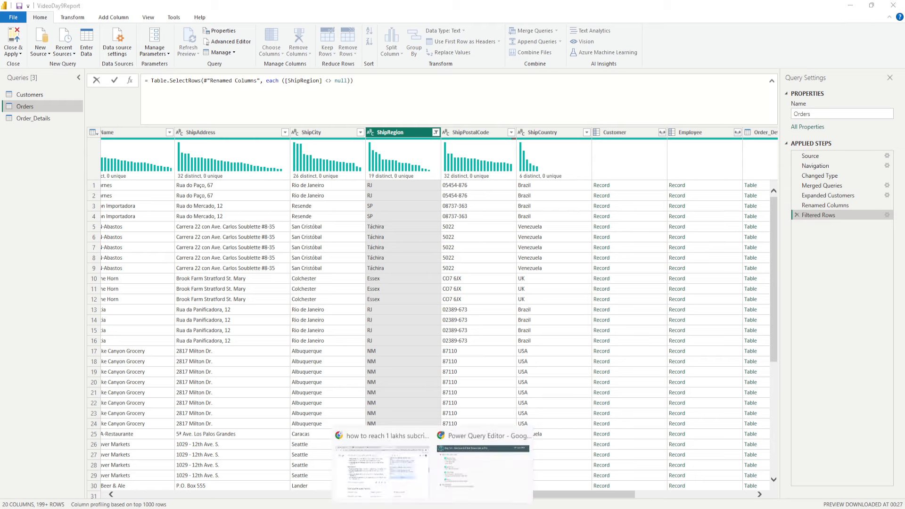
left_click(456, 487)
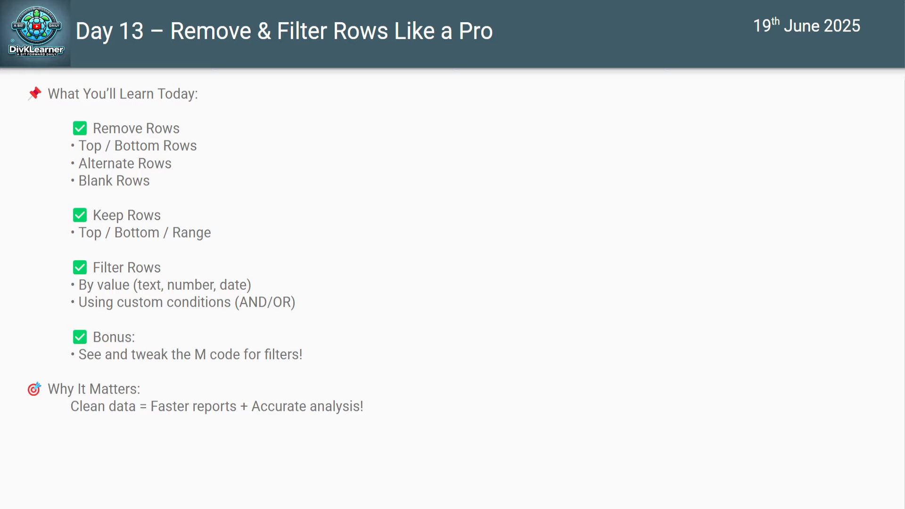